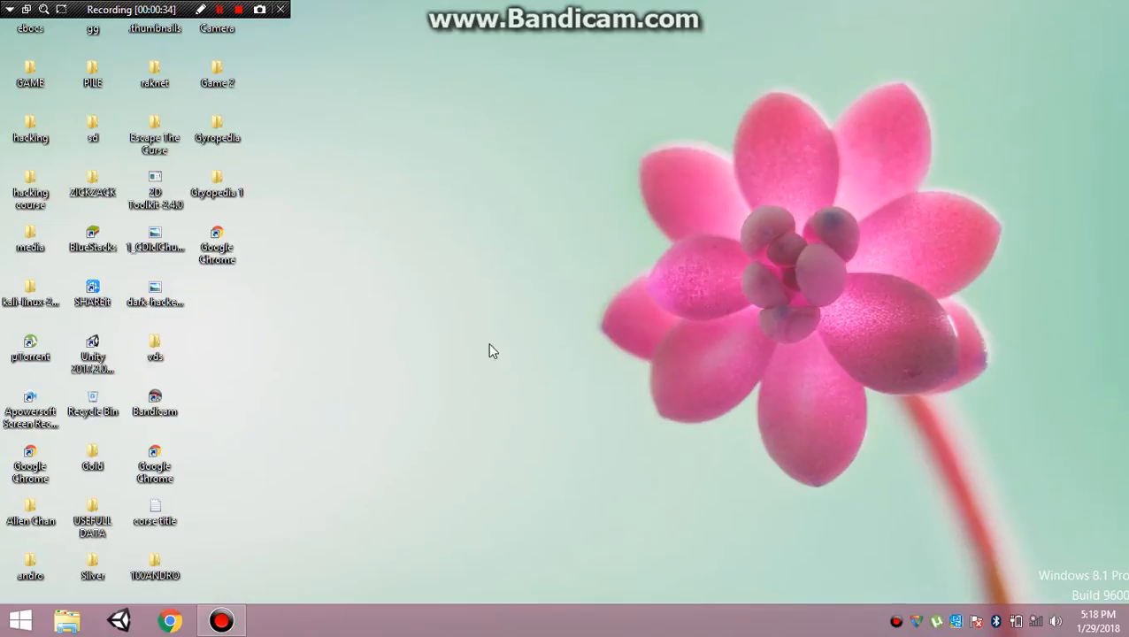
# Step: Launch BlueStacks from the desktop, enlarge it to full screen, show My Apps, and minimise its window
pyautogui.click(96, 236)
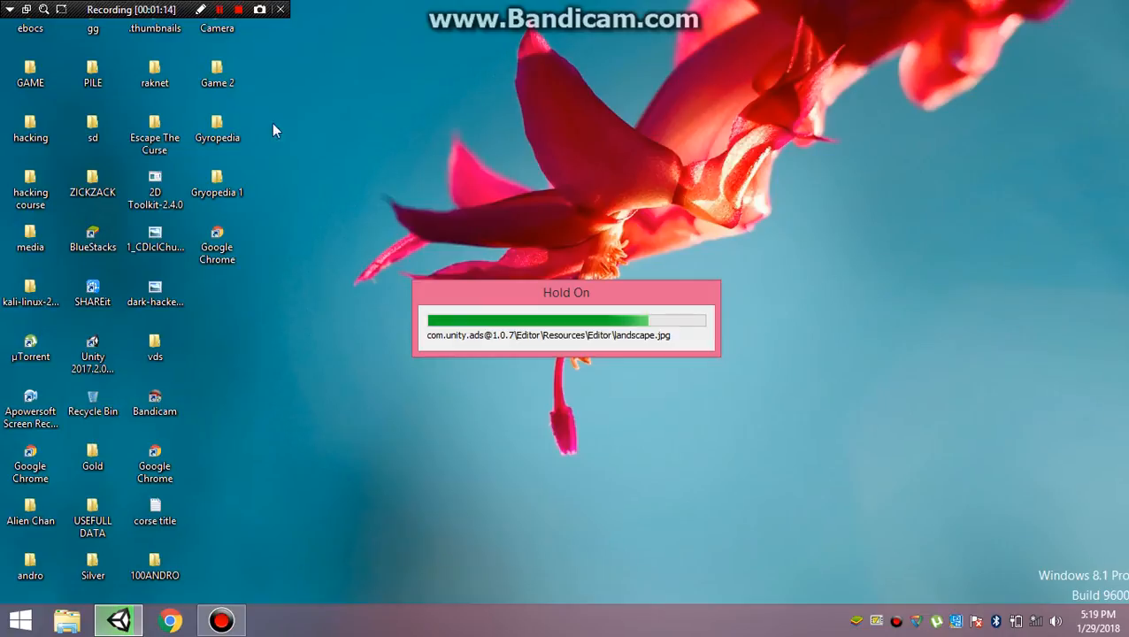
pyautogui.doubleClick(81, 239)
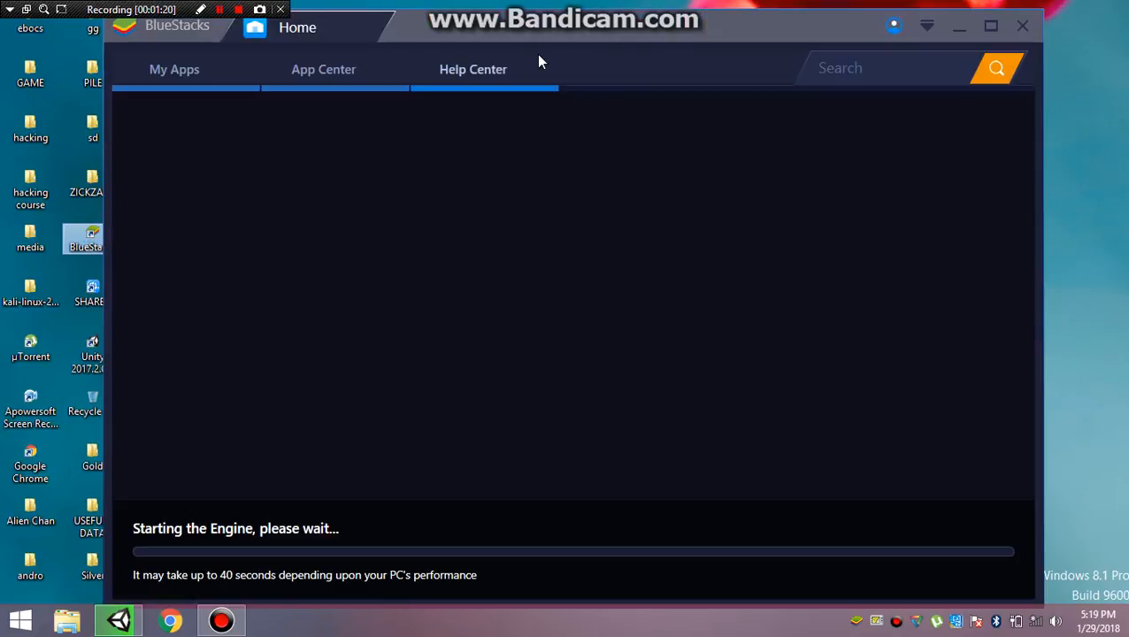
pyautogui.doubleClick(549, 31)
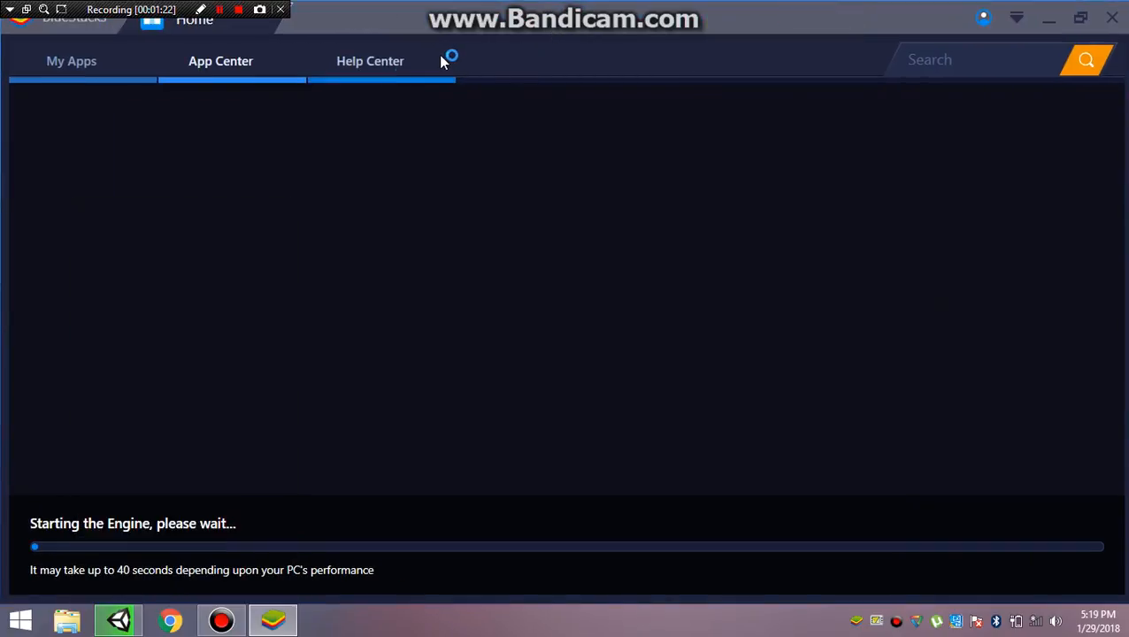
pyautogui.click(99, 76)
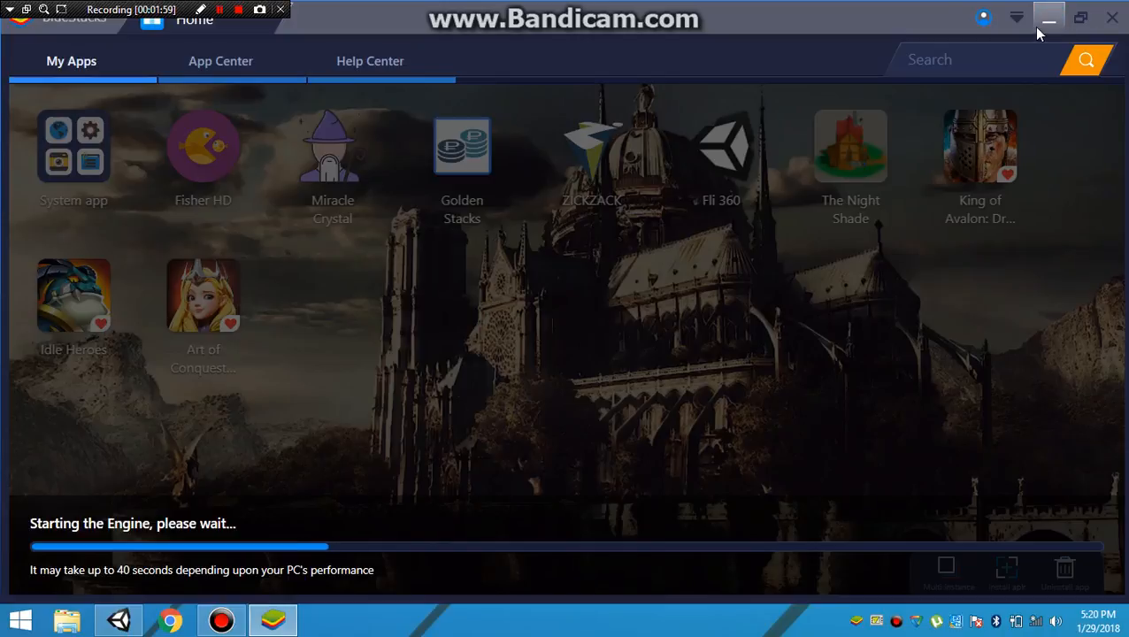
pyautogui.click(1048, 19)
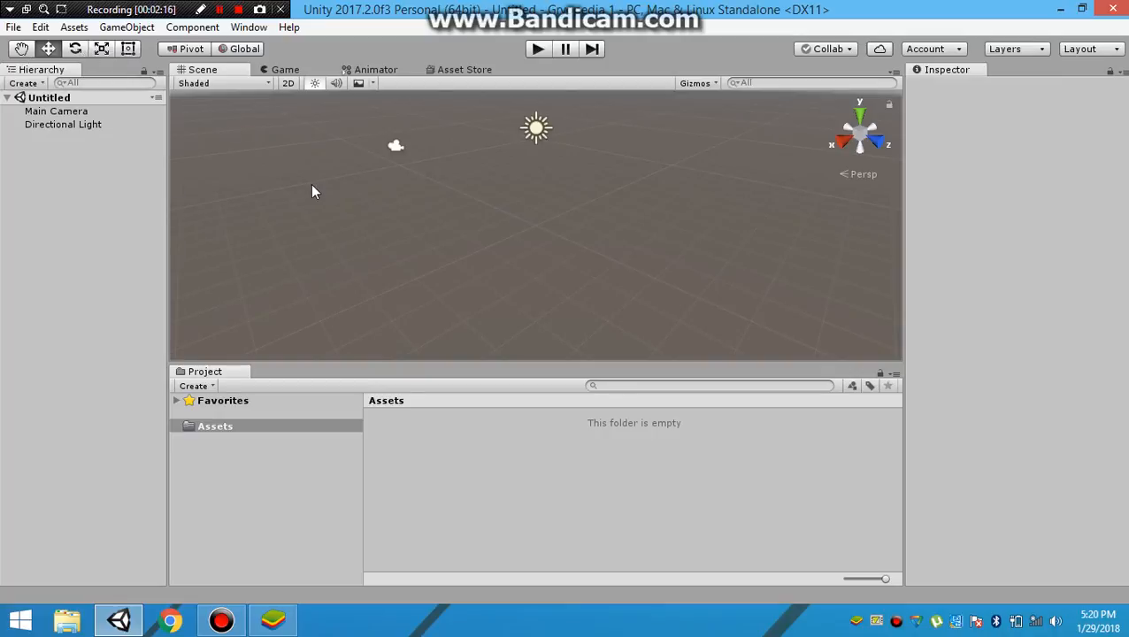
# Step: Add a 3D cube to the empty scene in Unity and deselect it
pyautogui.click(144, 28)
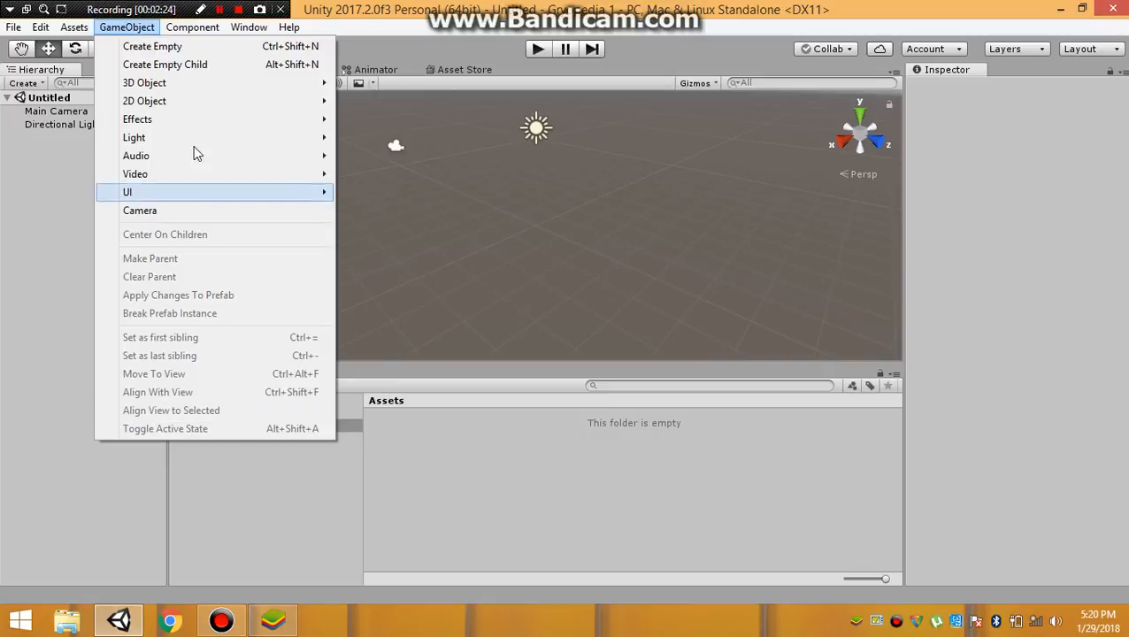
pyautogui.moveTo(210, 88)
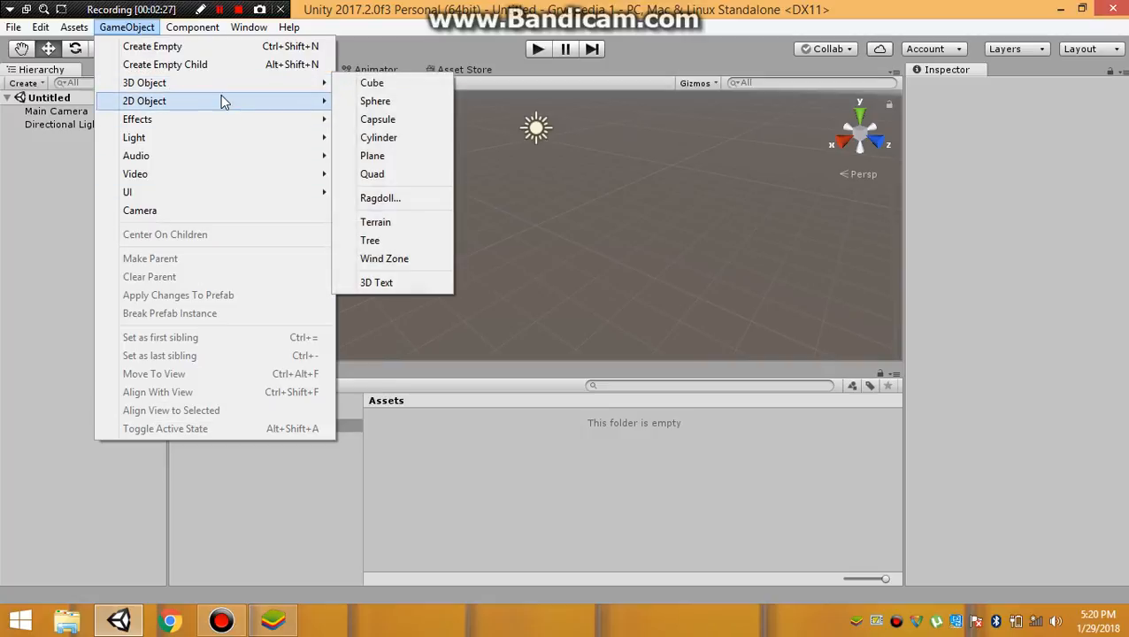
pyautogui.click(419, 85)
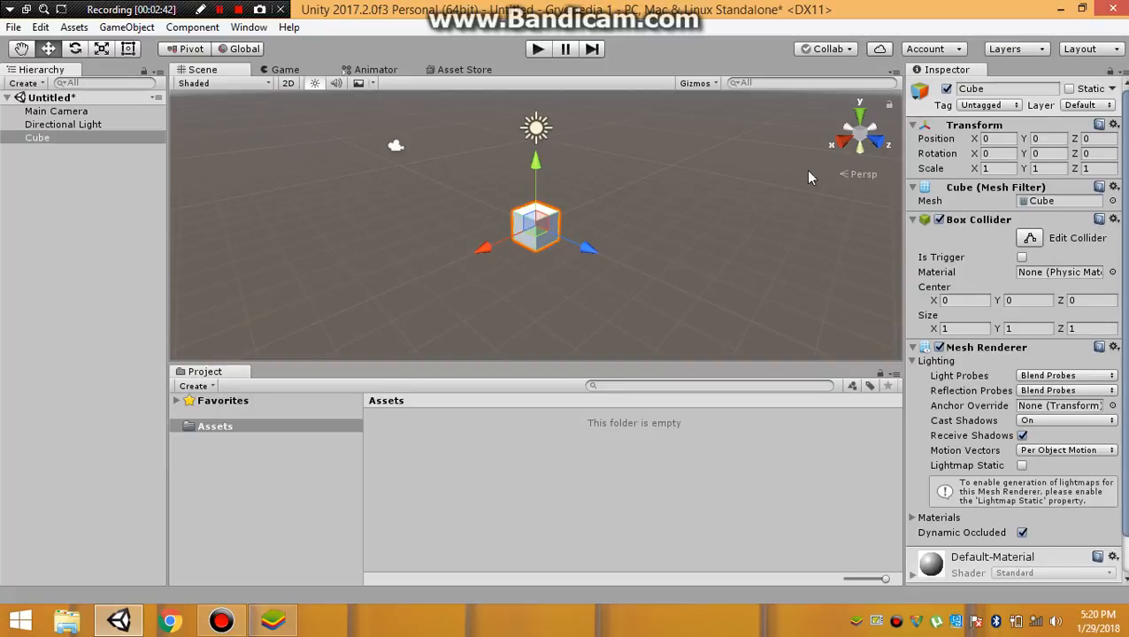
pyautogui.click(765, 187)
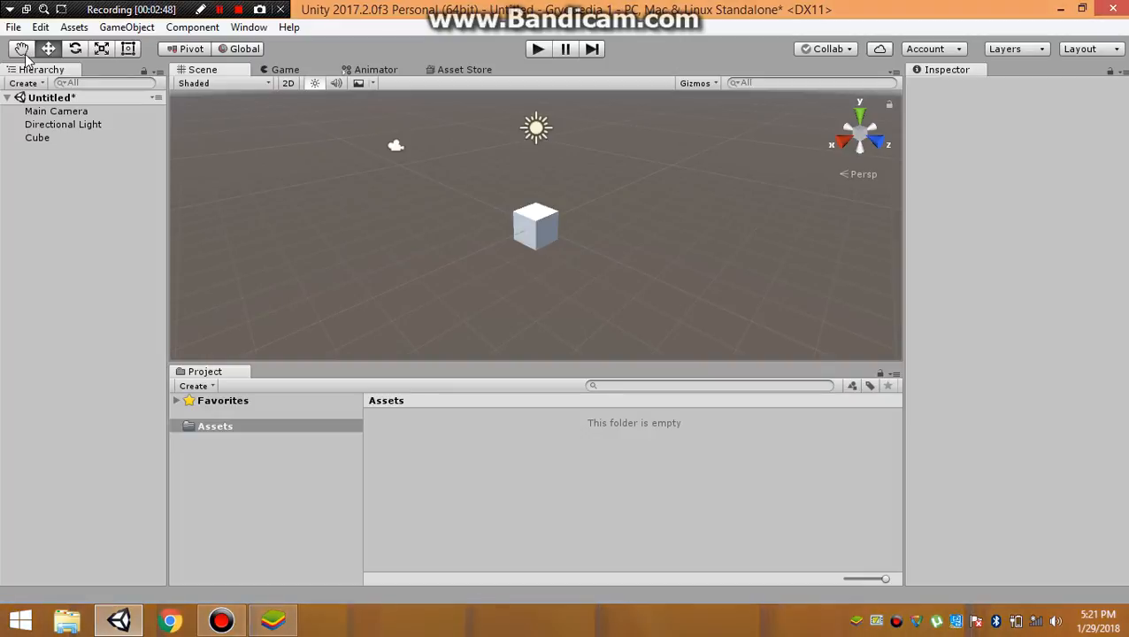
# Step: Pan and zoom the Scene view with the Hand tool to examine the cube from near and far
pyautogui.click(22, 50)
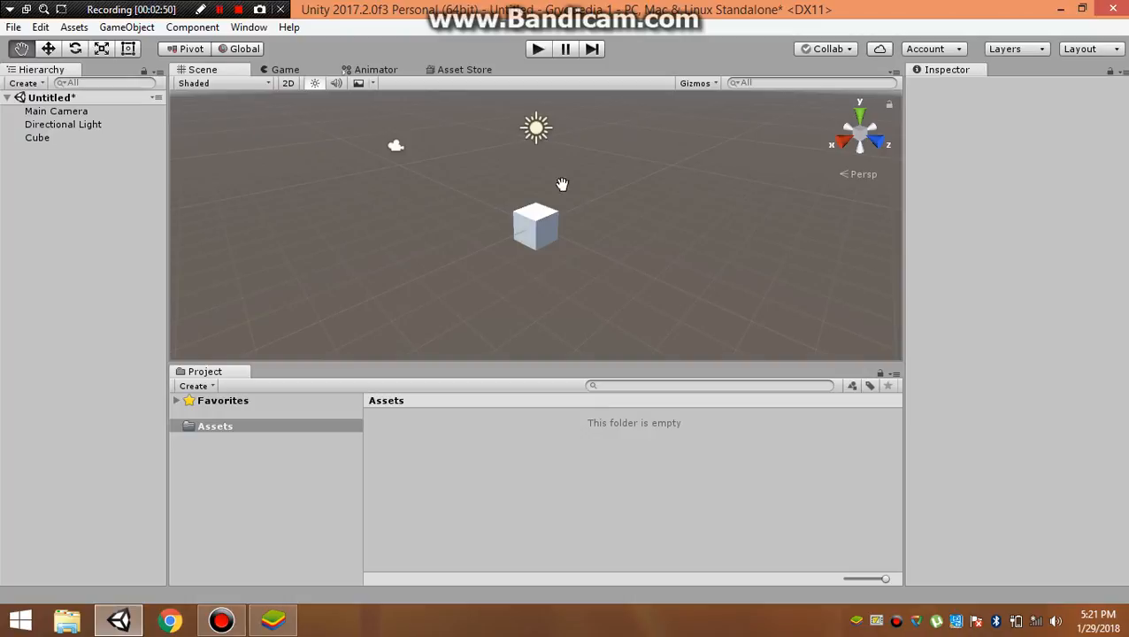
pyautogui.moveTo(565, 184); pyautogui.dragTo(629, 217)
pyautogui.scroll(-15, 582, 183)
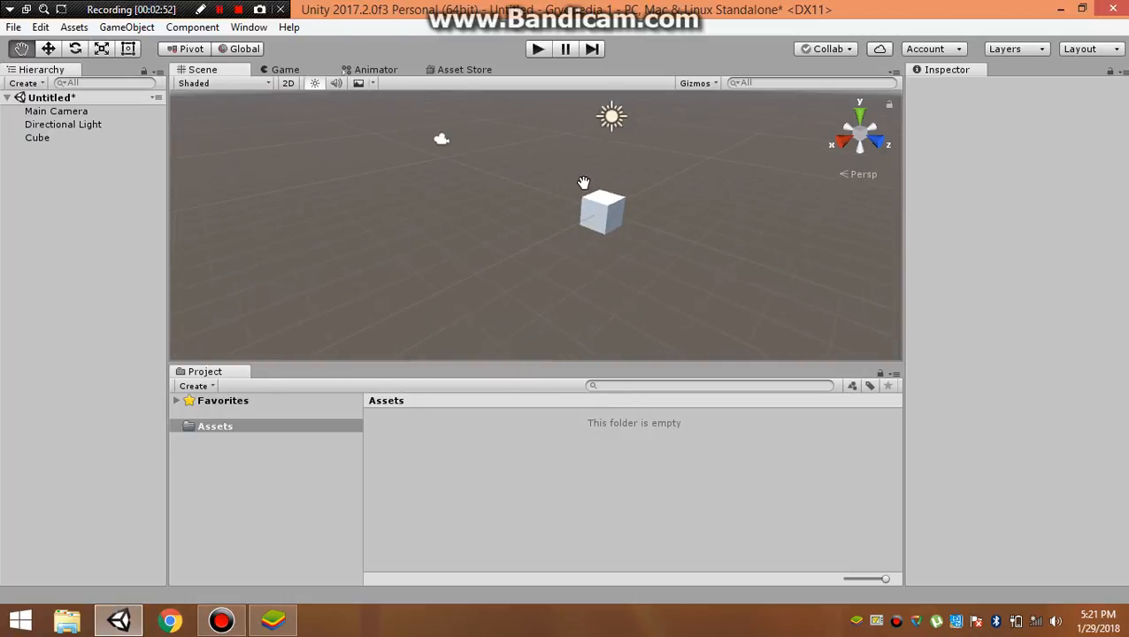
pyautogui.scroll(-8, 582, 180)
pyautogui.moveTo(582, 181); pyautogui.dragTo(411, 258)
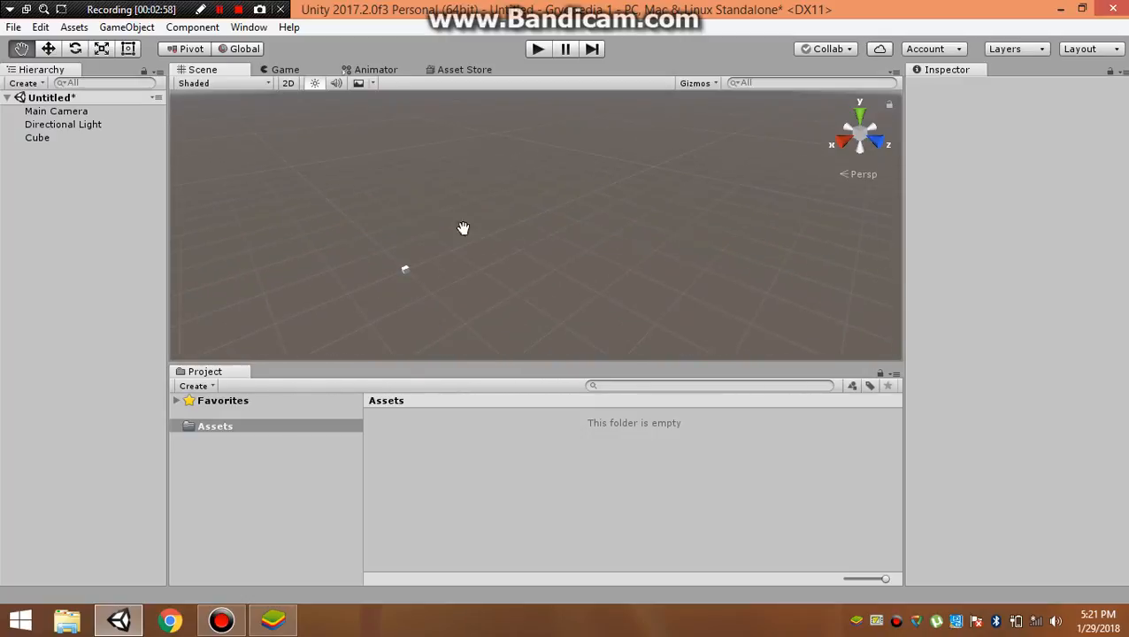
pyautogui.moveTo(476, 268); pyautogui.dragTo(557, 236)
pyautogui.scroll(7, 305, 303)
pyautogui.scroll(5, 544, 243)
pyautogui.moveTo(503, 274); pyautogui.dragTo(582, 211)
pyautogui.scroll(4, 560, 211)
pyautogui.scroll(8, 541, 236)
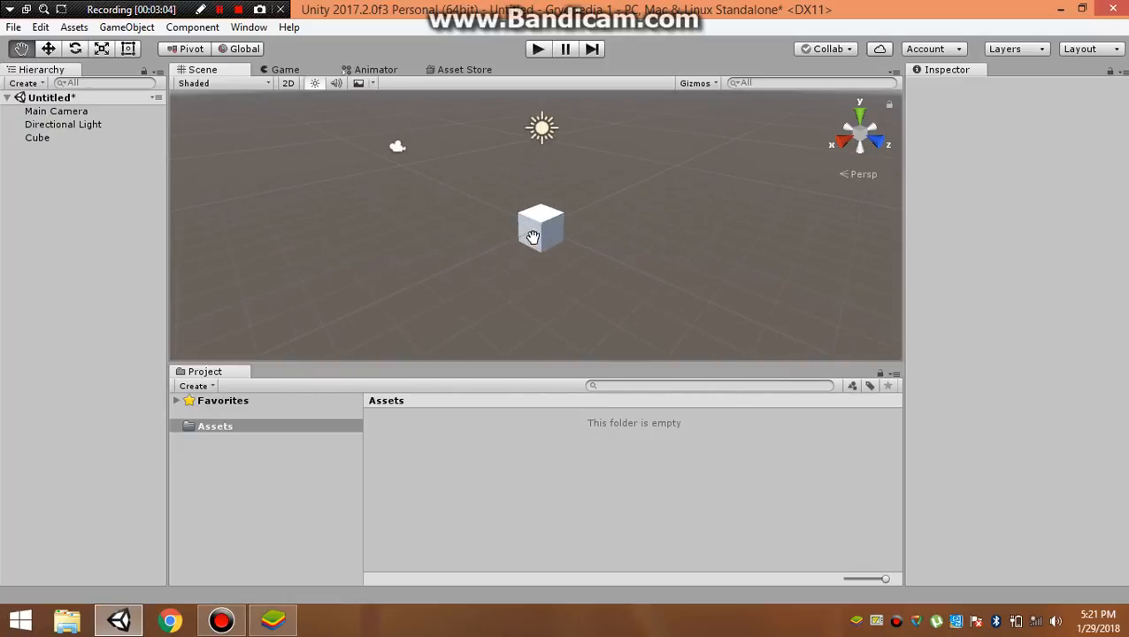
pyautogui.scroll(6, 532, 237)
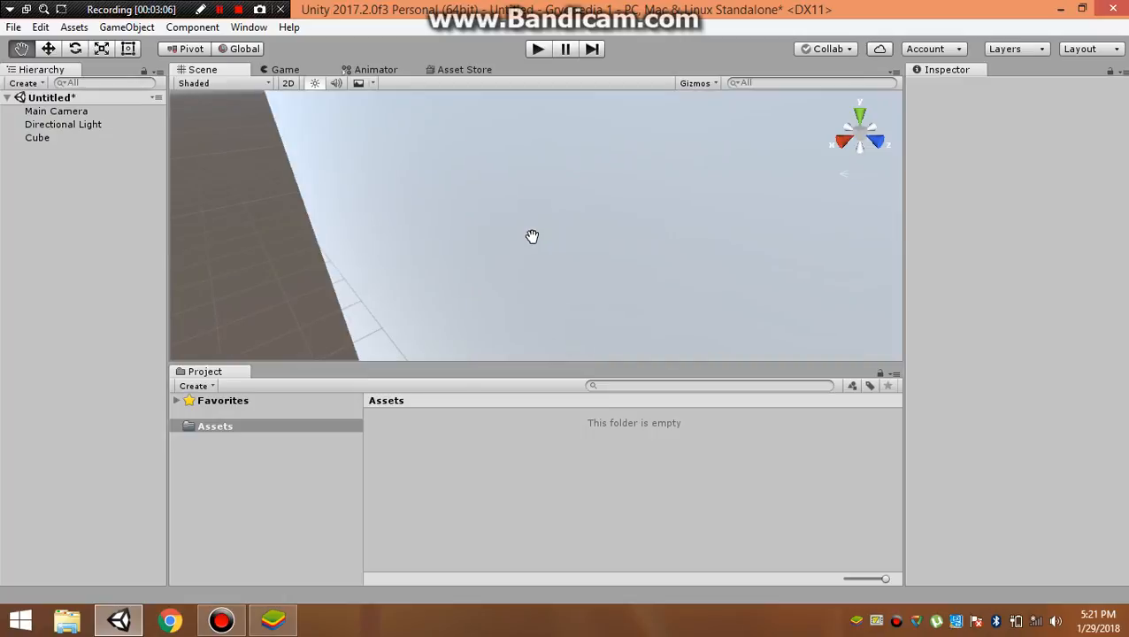
pyautogui.scroll(-5, 530, 235)
pyautogui.scroll(-8, 527, 232)
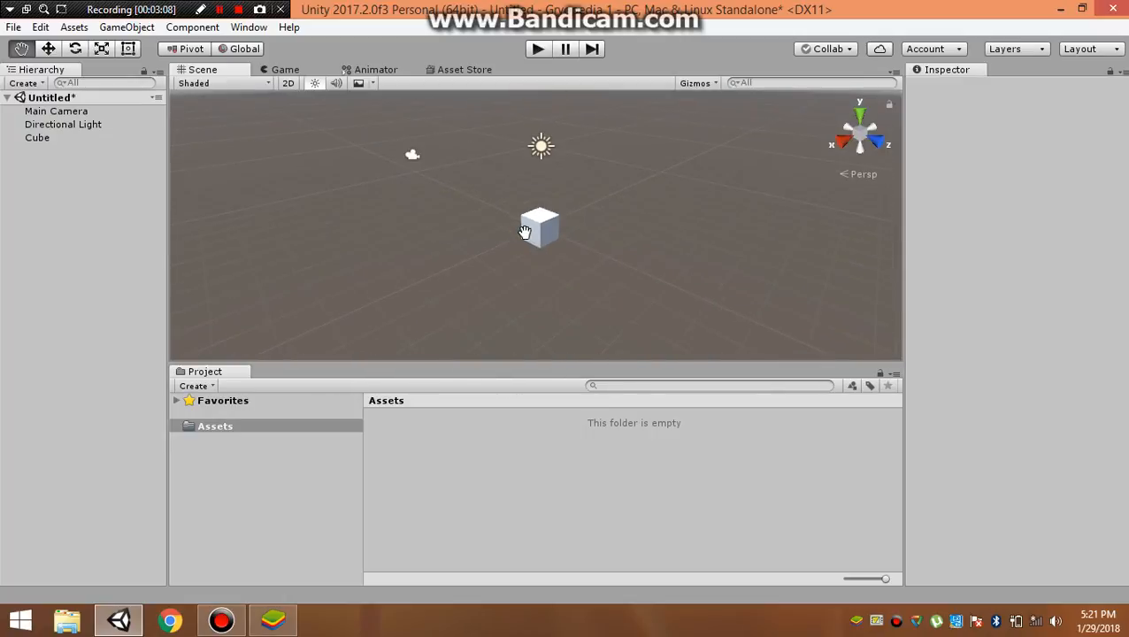
pyautogui.scroll(5, 525, 232)
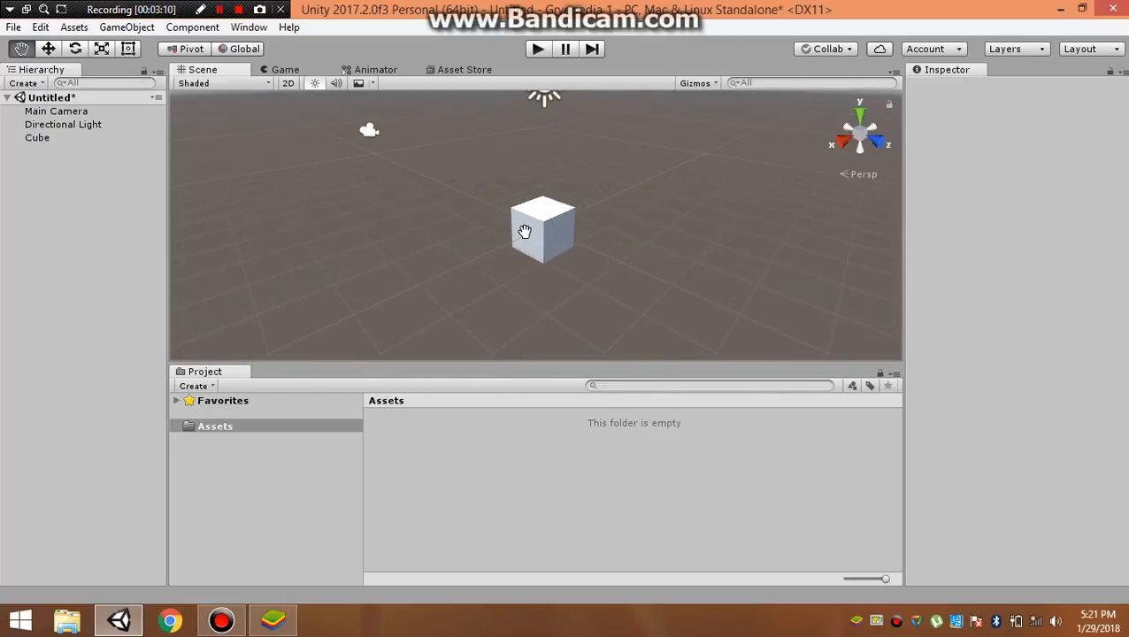
pyautogui.scroll(-2, 518, 224)
pyautogui.scroll(2, 514, 221)
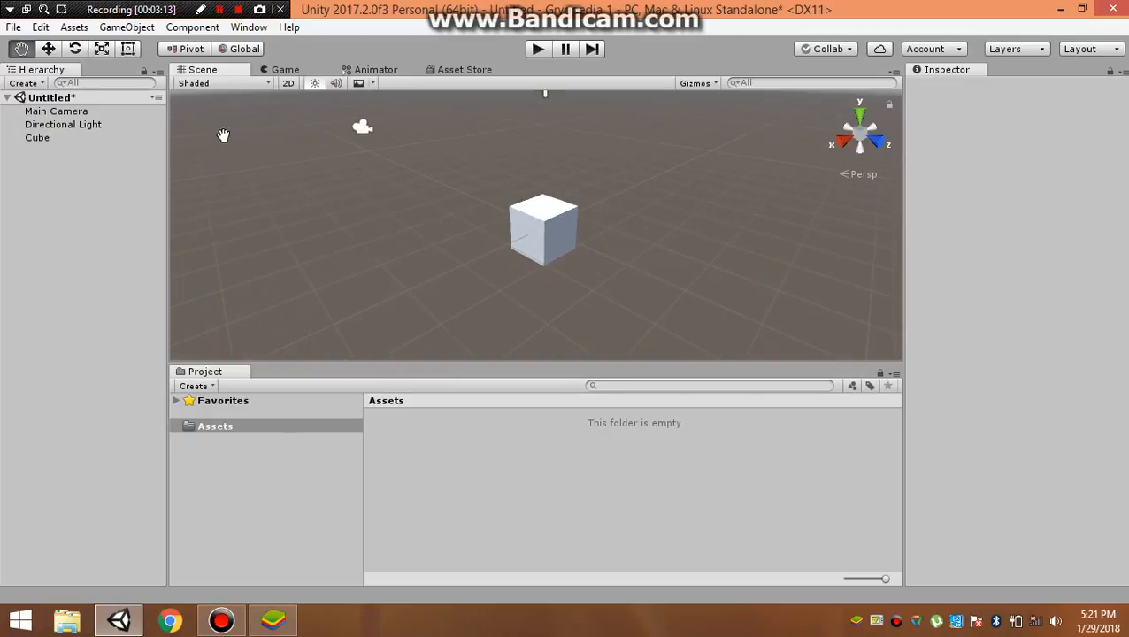
# Step: Select the cube and shift it with the Move tool to about X -0.83, Y -0.82
pyautogui.click(49, 49)
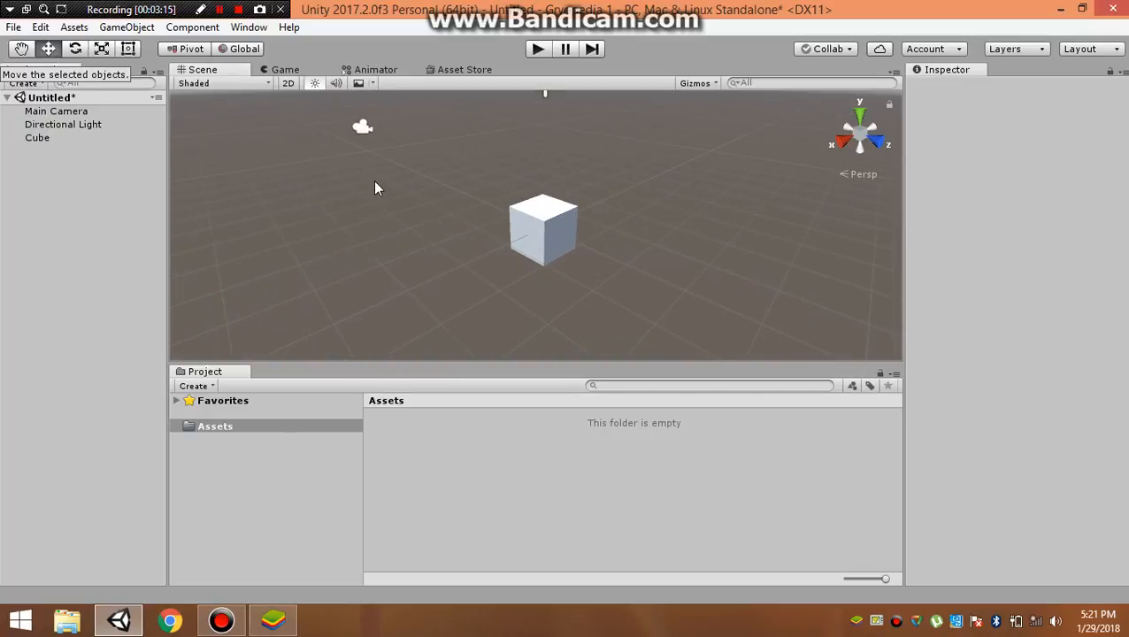
pyautogui.click(534, 236)
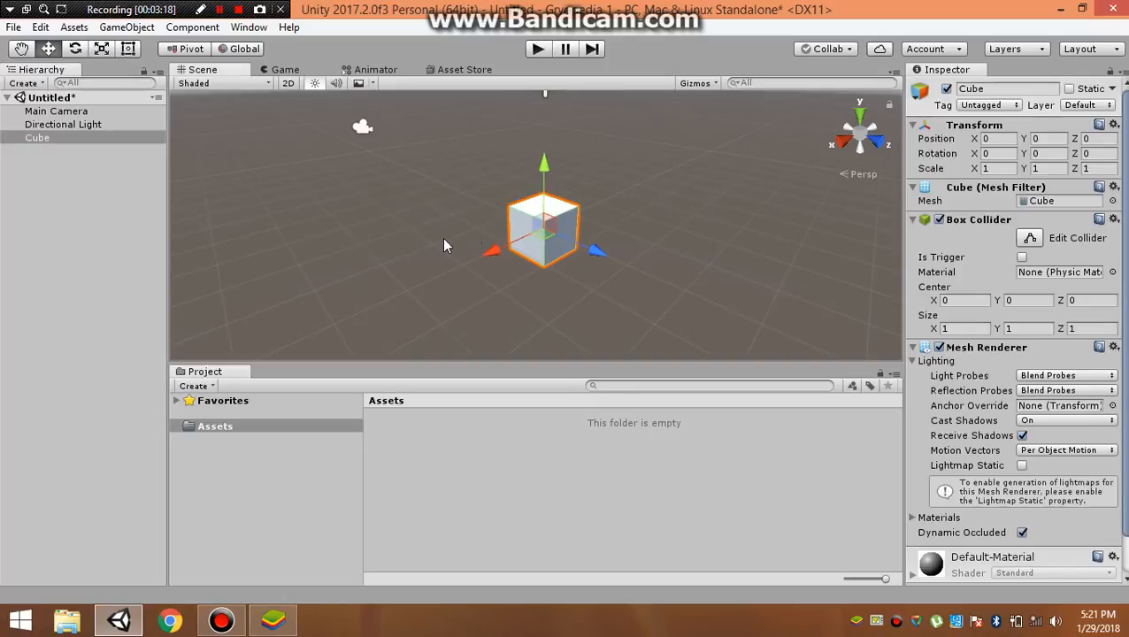
pyautogui.click(446, 242)
pyautogui.click(538, 221)
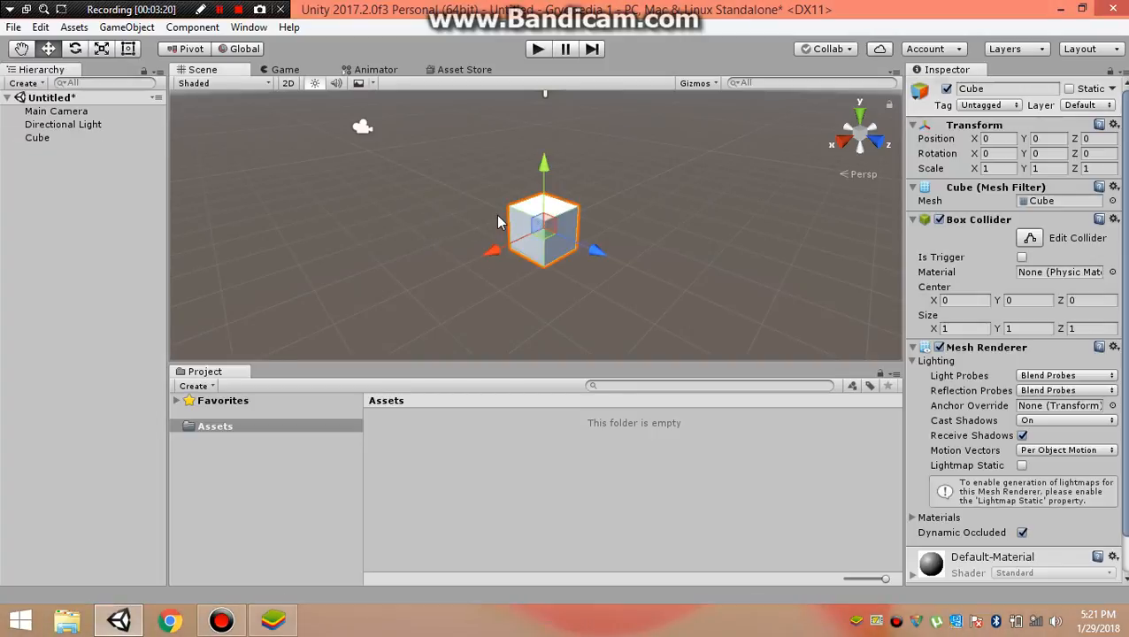
pyautogui.click(496, 215)
pyautogui.click(535, 219)
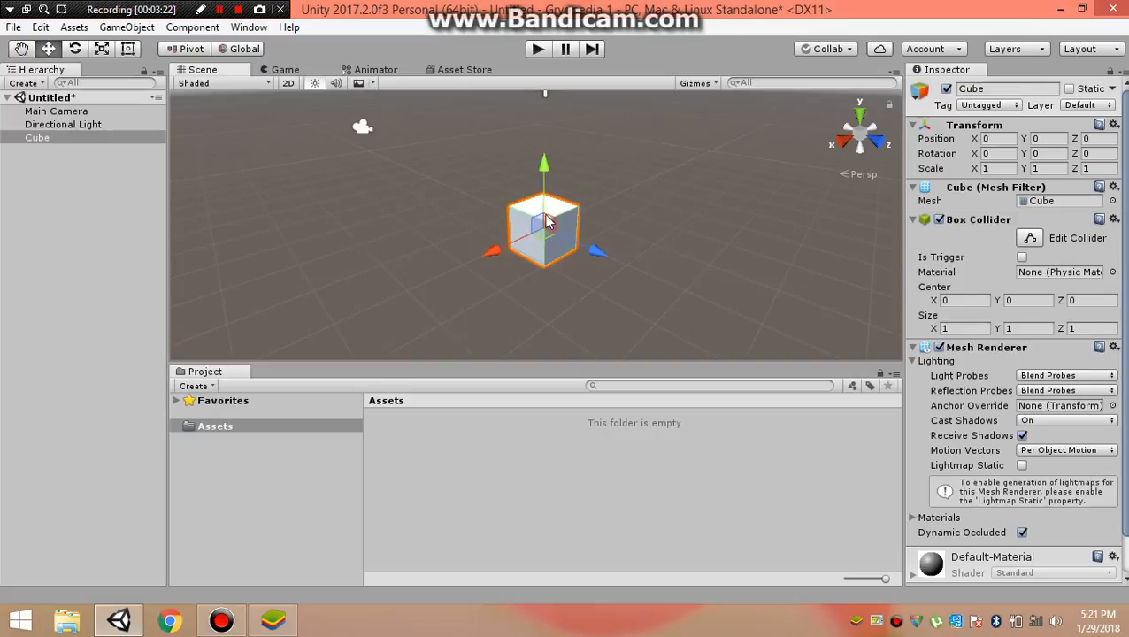
pyautogui.moveTo(544, 185); pyautogui.dragTo(545, 252)
pyautogui.moveTo(504, 288); pyautogui.dragTo(553, 223)
pyautogui.moveTo(521, 259)
pyautogui.mouseDown()
pyautogui.moveTo(521, 271)
pyautogui.moveTo(665, 164)
pyautogui.moveTo(522, 271)
pyautogui.mouseUp()
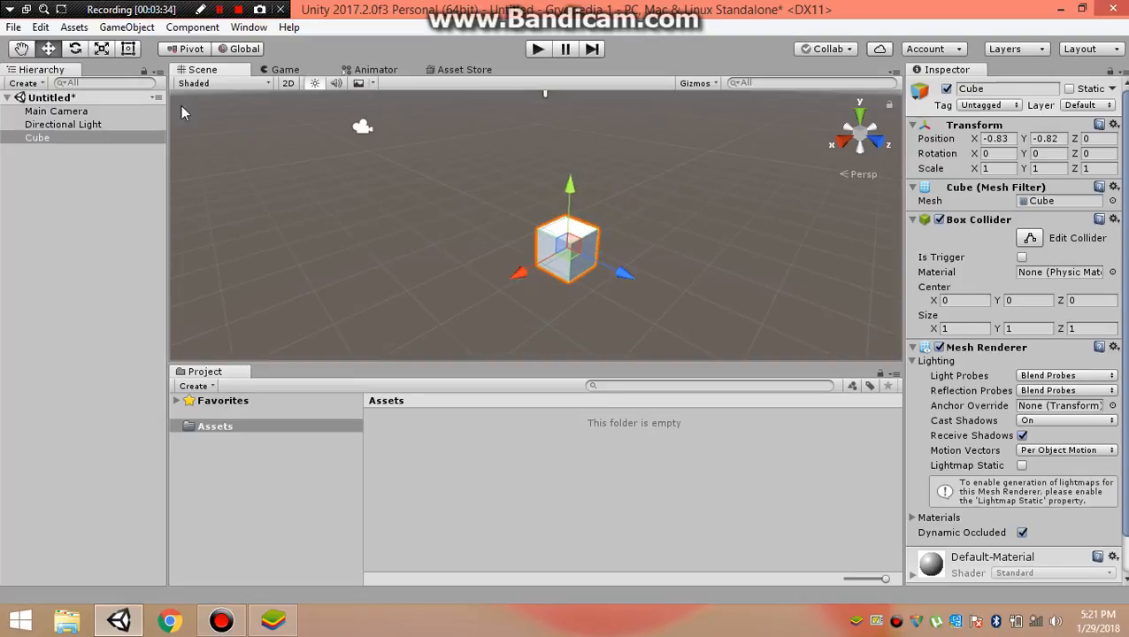
# Step: Add a 3D sphere and move it away from the cube to about X -0.34, Z -2.43
pyautogui.click(128, 27)
pyautogui.moveTo(131, 86)
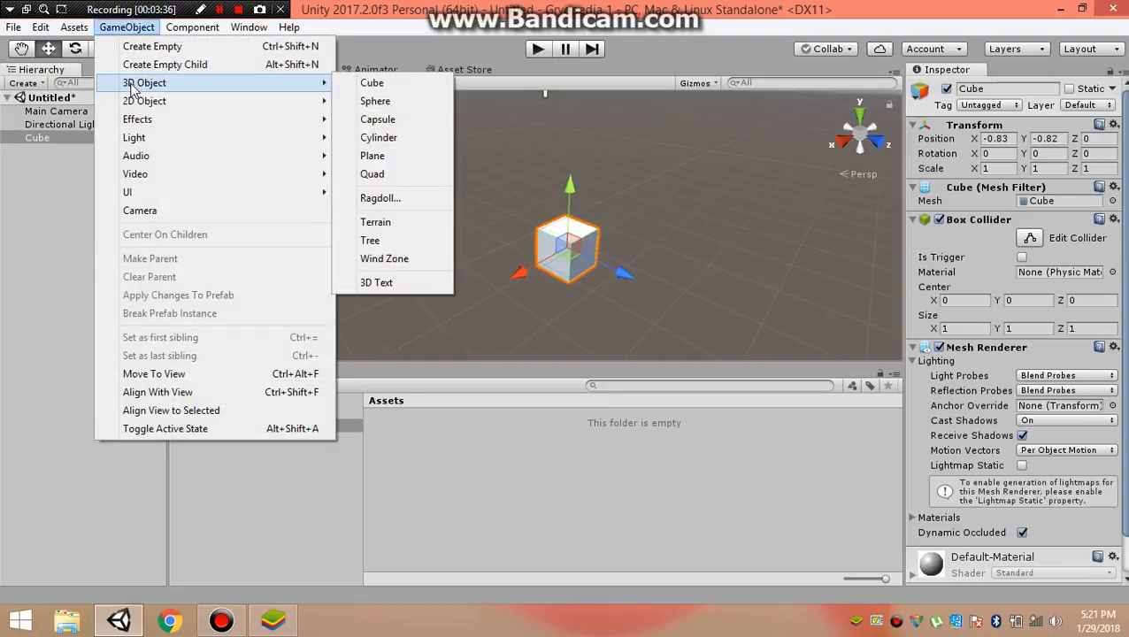
pyautogui.moveTo(146, 105)
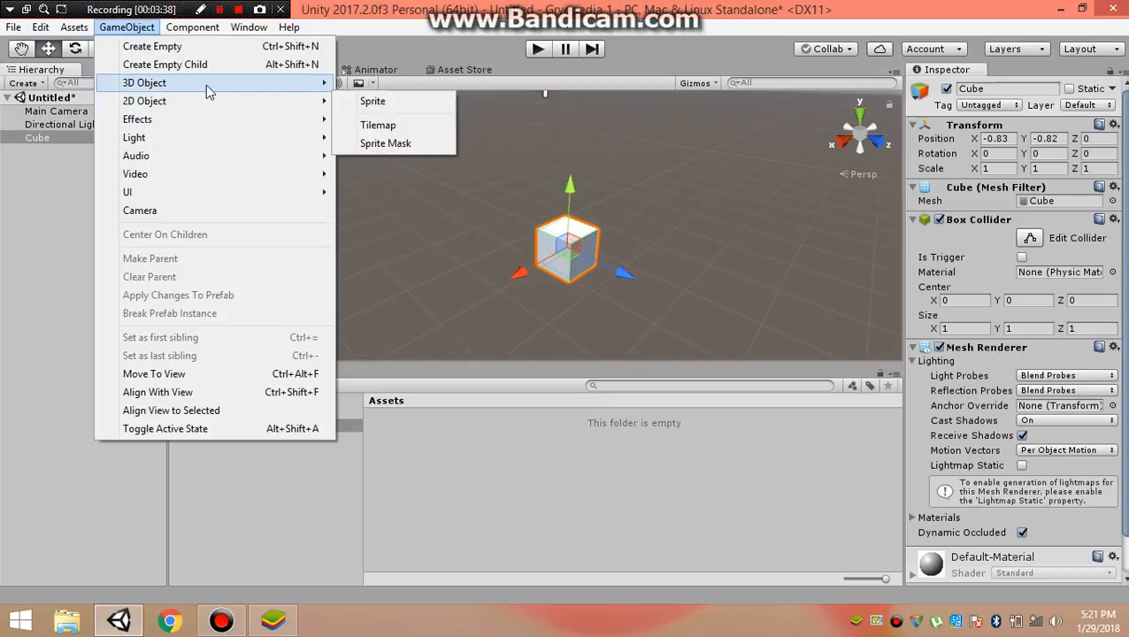
pyautogui.moveTo(206, 84)
pyautogui.click(370, 102)
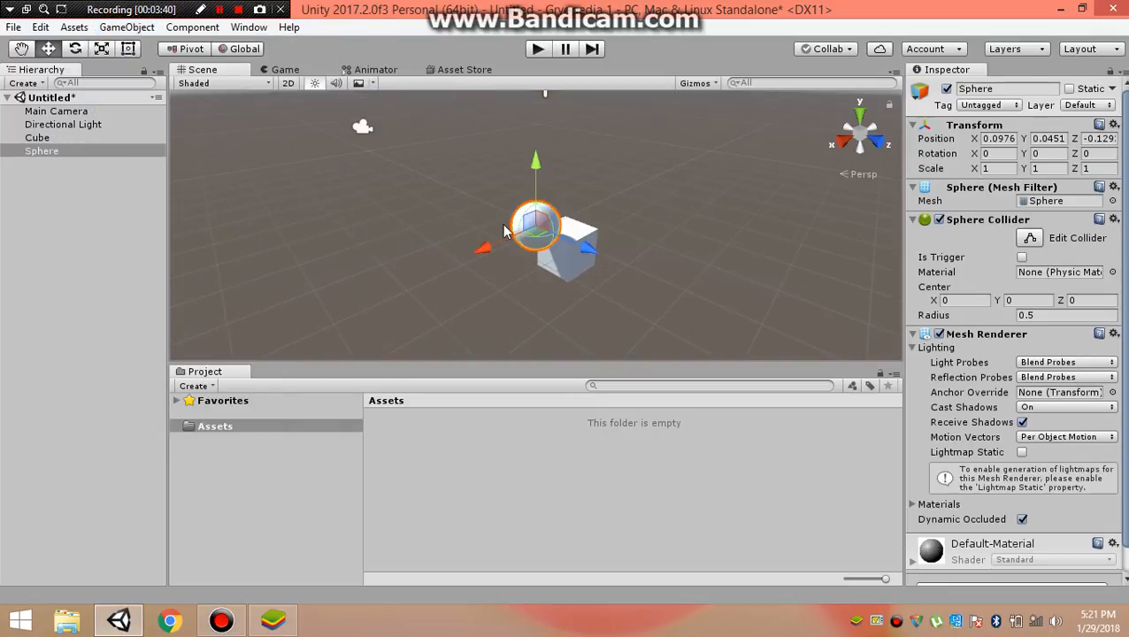
pyautogui.moveTo(502, 250); pyautogui.dragTo(418, 220)
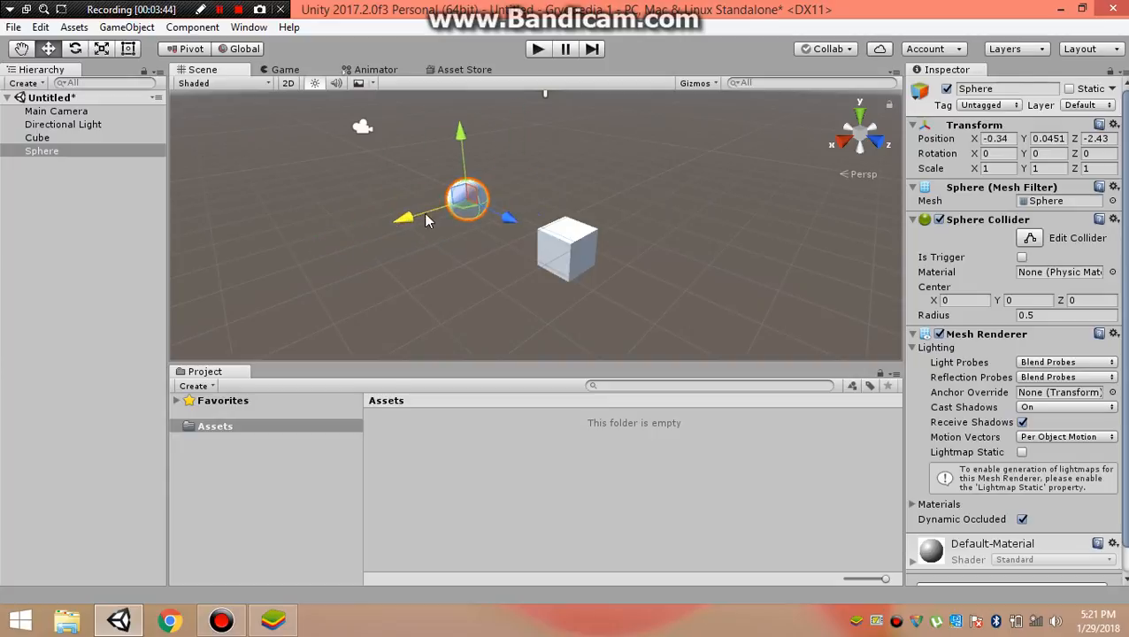
# Step: Move the cube along the X axis to about X -5.34, away from the sphere, and deselect it
pyautogui.click(552, 271)
pyautogui.moveTo(552, 271); pyautogui.dragTo(634, 215)
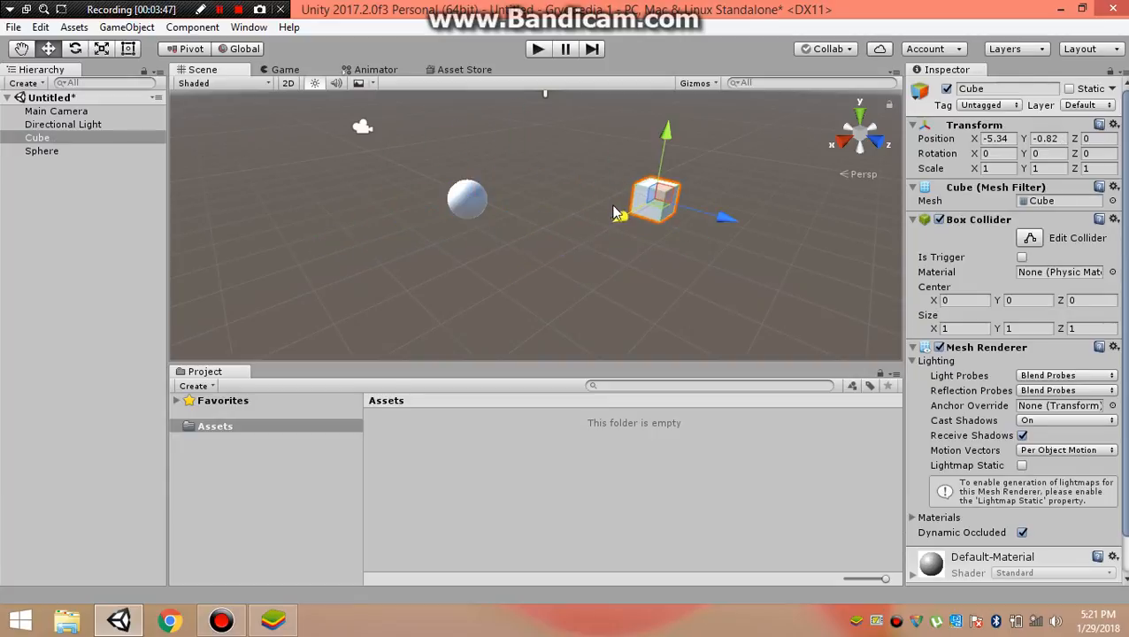
pyautogui.click(556, 245)
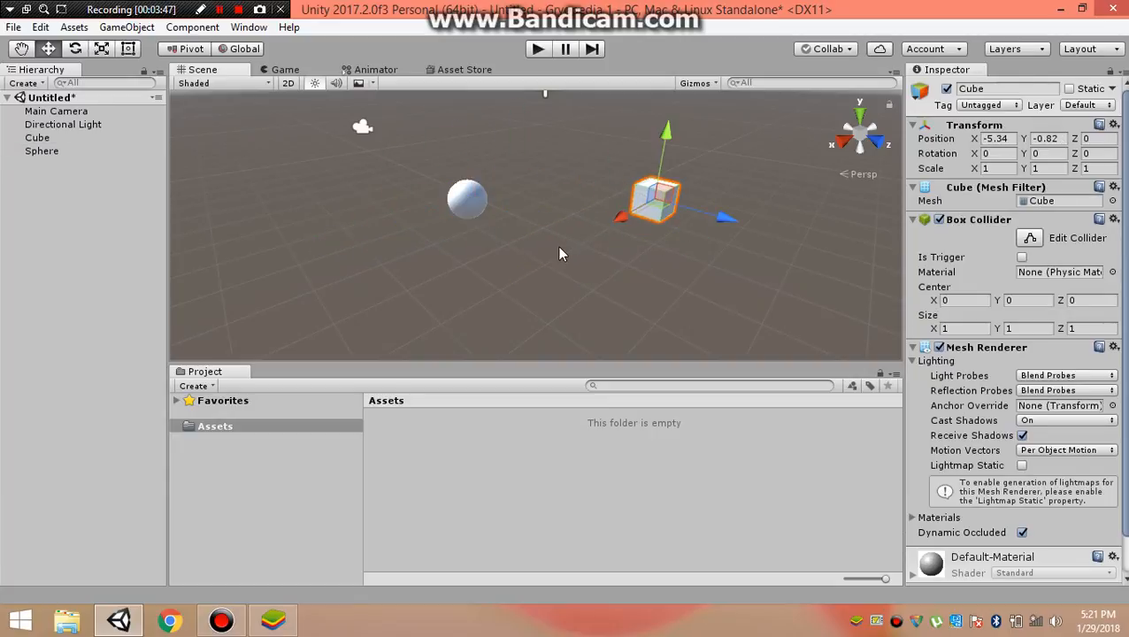
# Step: Rotate the cube freely with the Rotate tool to about X 21, Y 75, Z -282 degrees
pyautogui.click(76, 52)
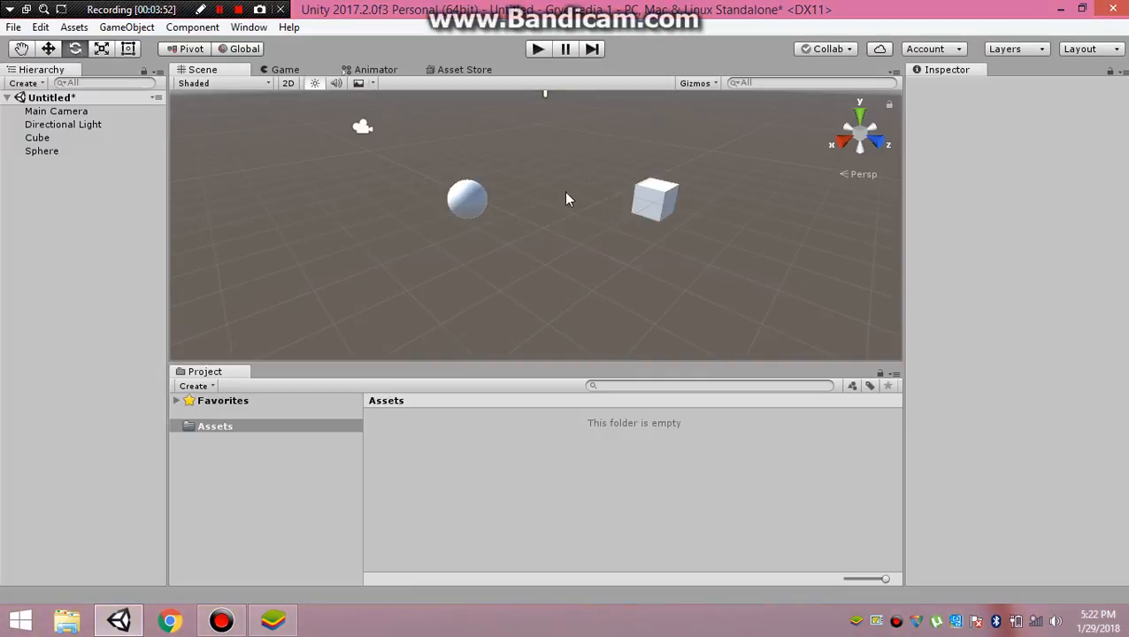
pyautogui.click(657, 211)
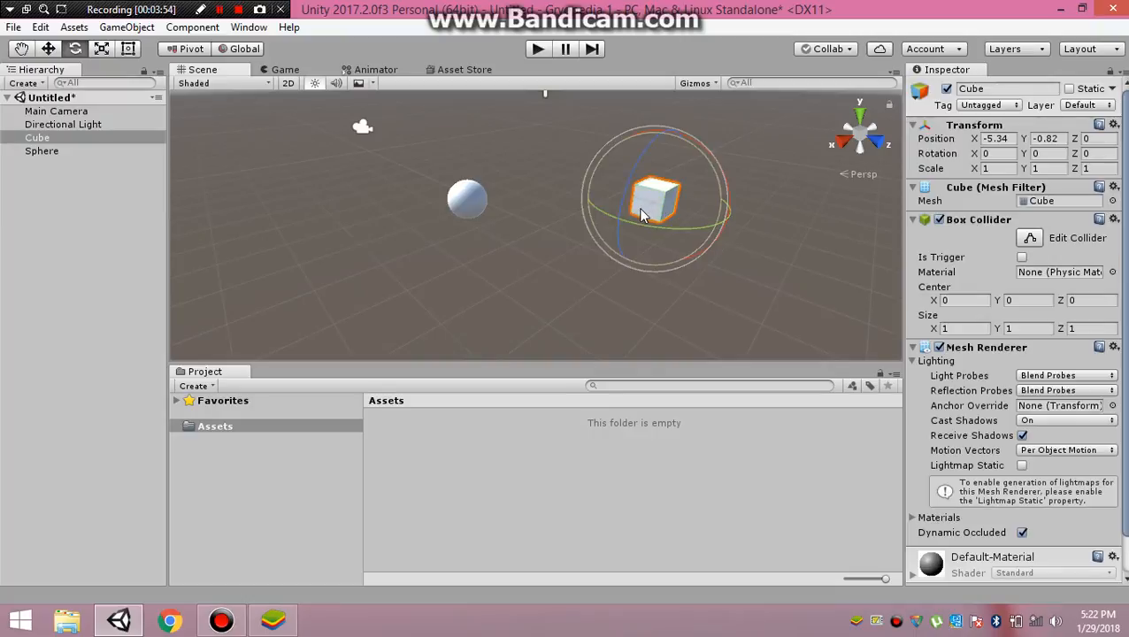
pyautogui.moveTo(662, 182); pyautogui.dragTo(681, 213)
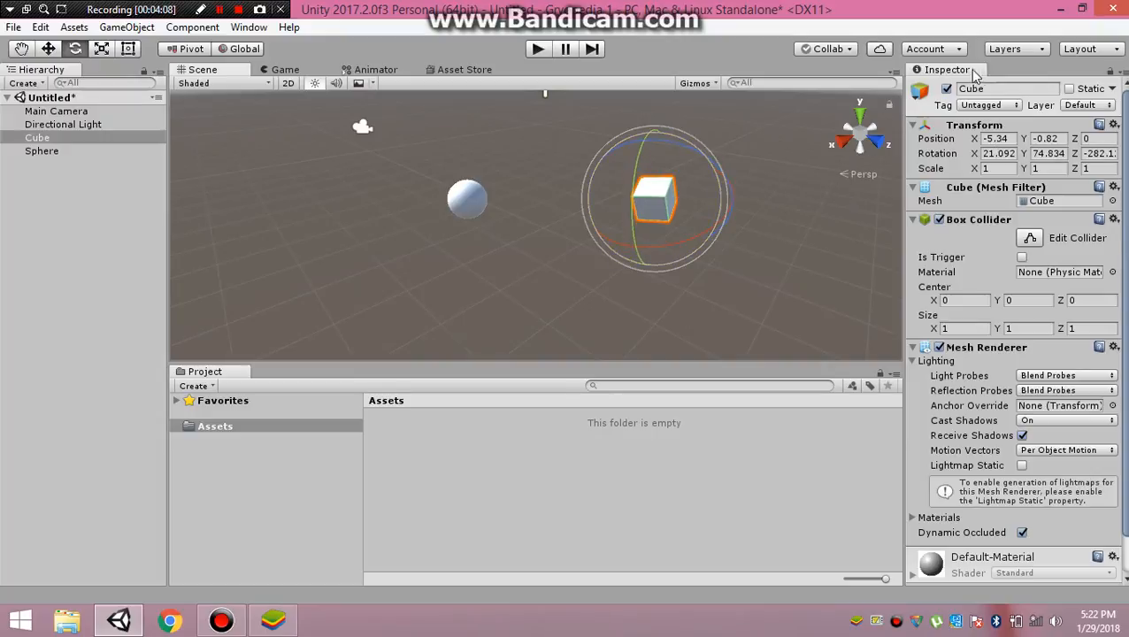
# Step: Try an X rotation of 903 on the cube, clear that value, and deselect the cube
pyautogui.click(1011, 154)
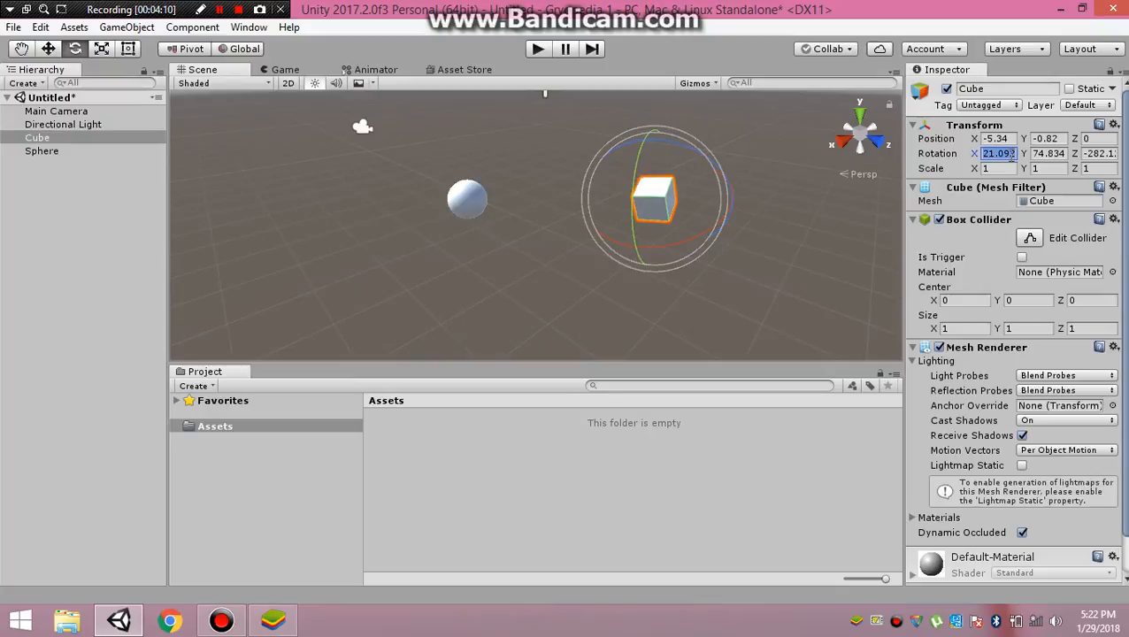
pyautogui.write('9')
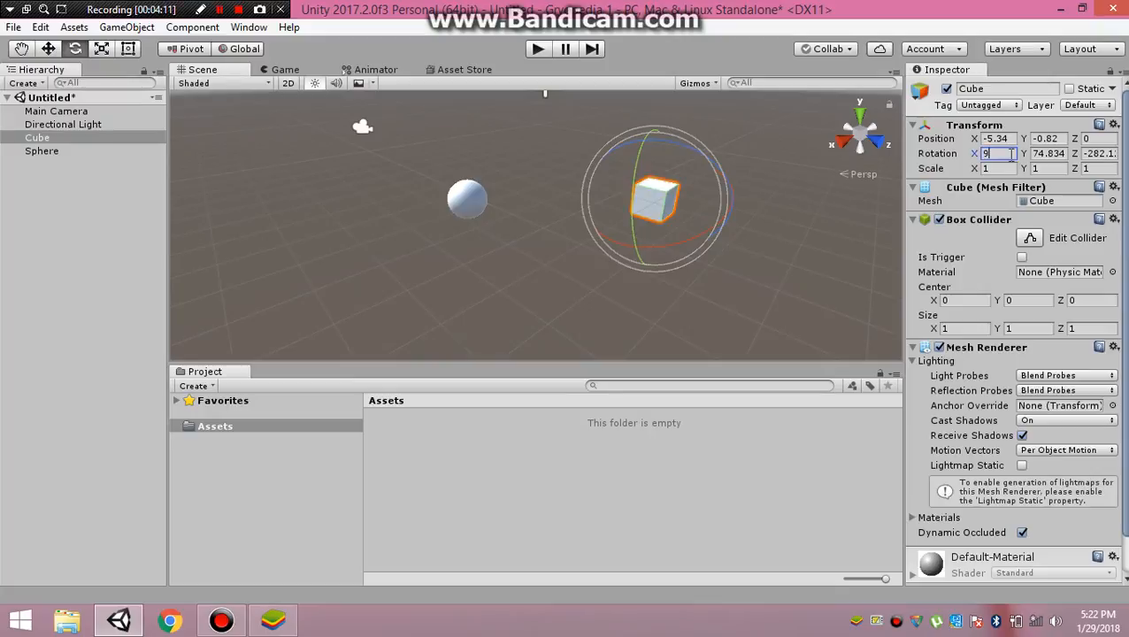
pyautogui.write('03')
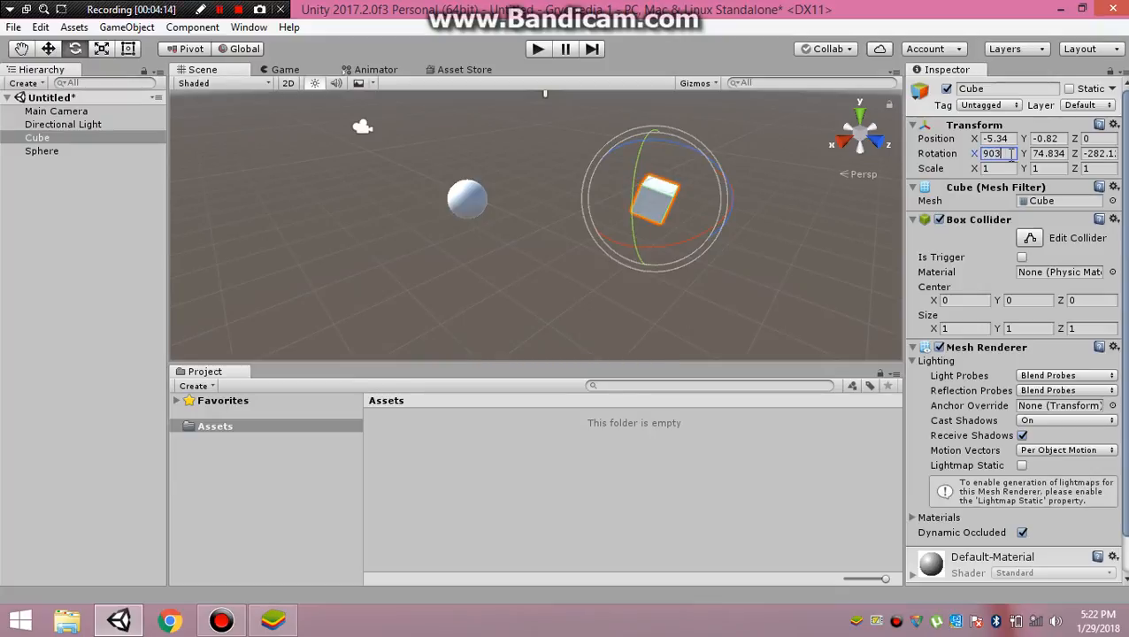
pyautogui.press('BackSpace')
pyautogui.press('BackSpace')
pyautogui.press('BackSpace')
pyautogui.press('BackSpace')
pyautogui.press('BackSpace')
pyautogui.click(838, 162)
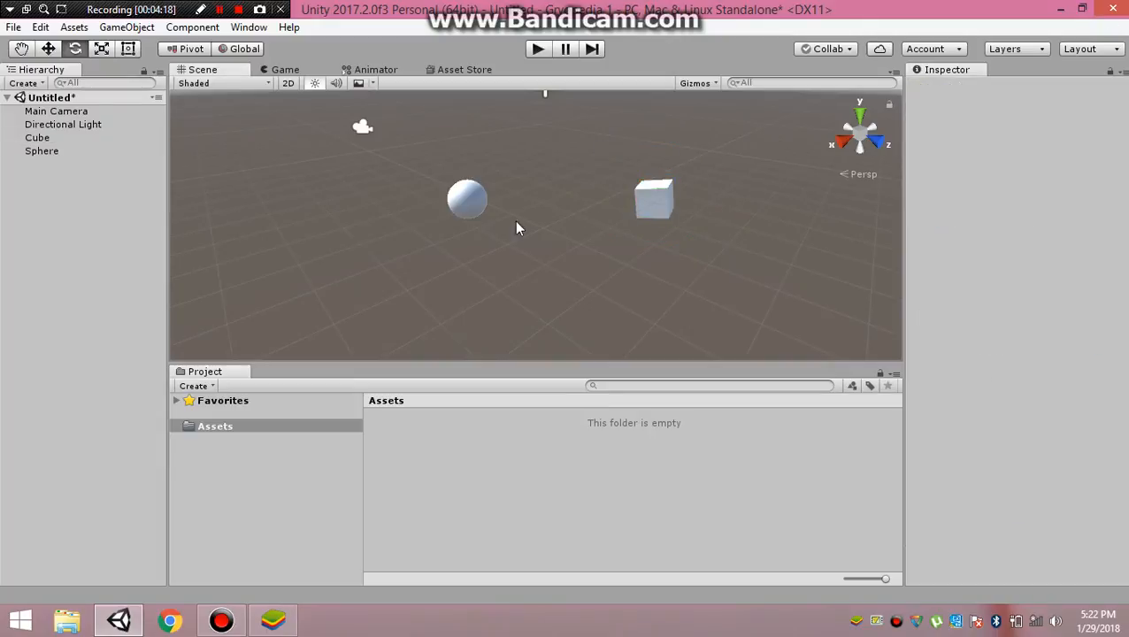
# Step: Scale the sphere with the Scale tool to about X 4.44, Y 3.64, Z 4.37
pyautogui.click(105, 50)
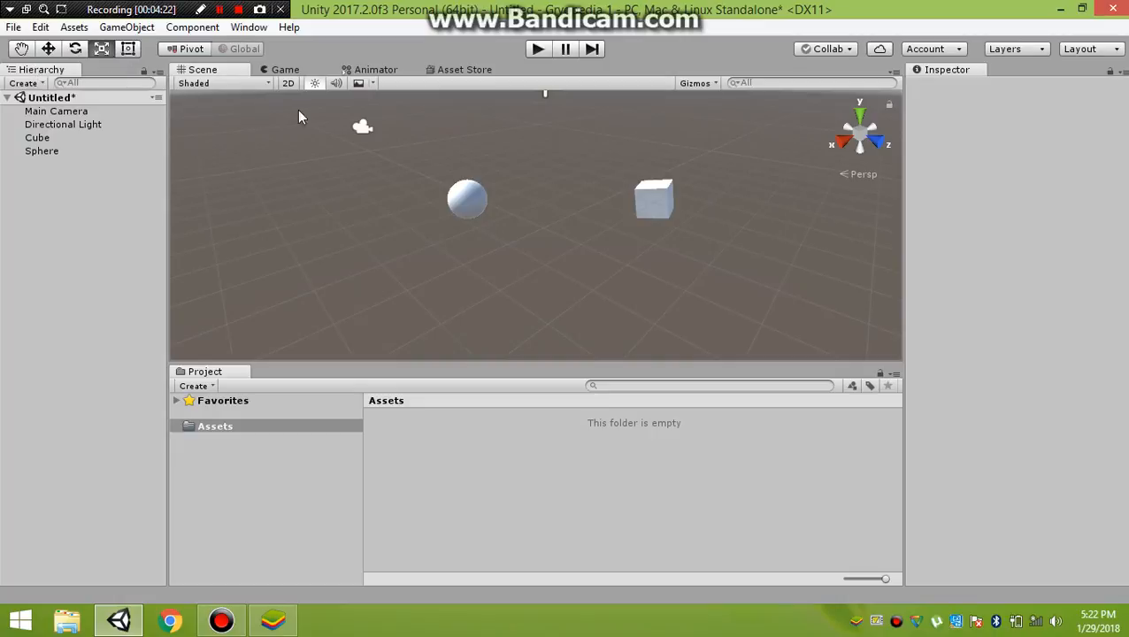
pyautogui.click(451, 199)
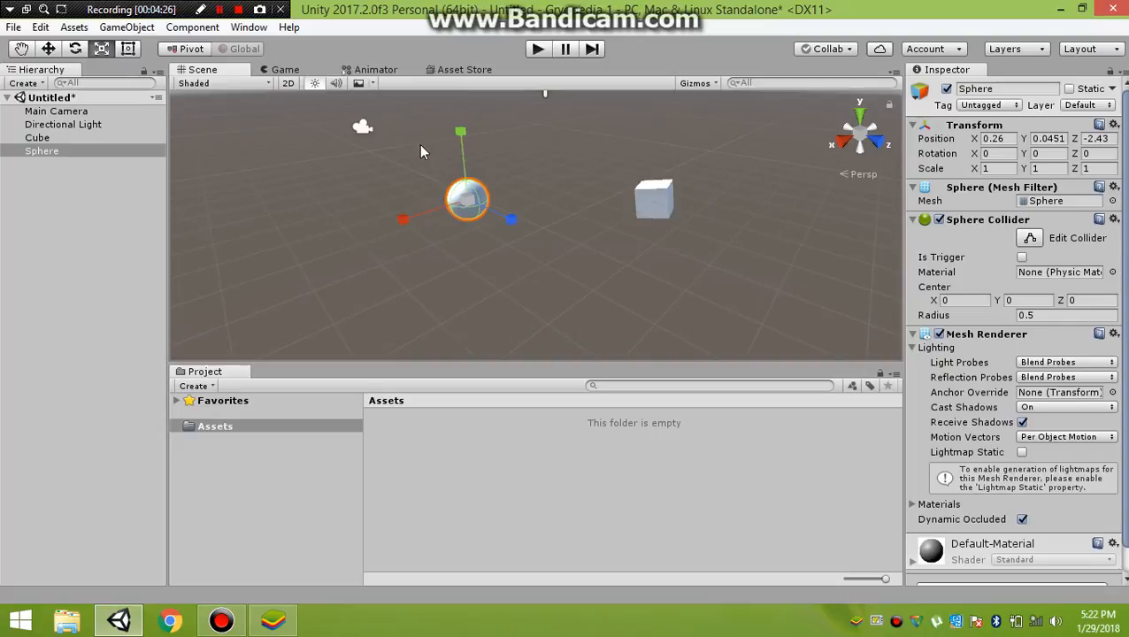
pyautogui.moveTo(420, 216); pyautogui.dragTo(349, 241)
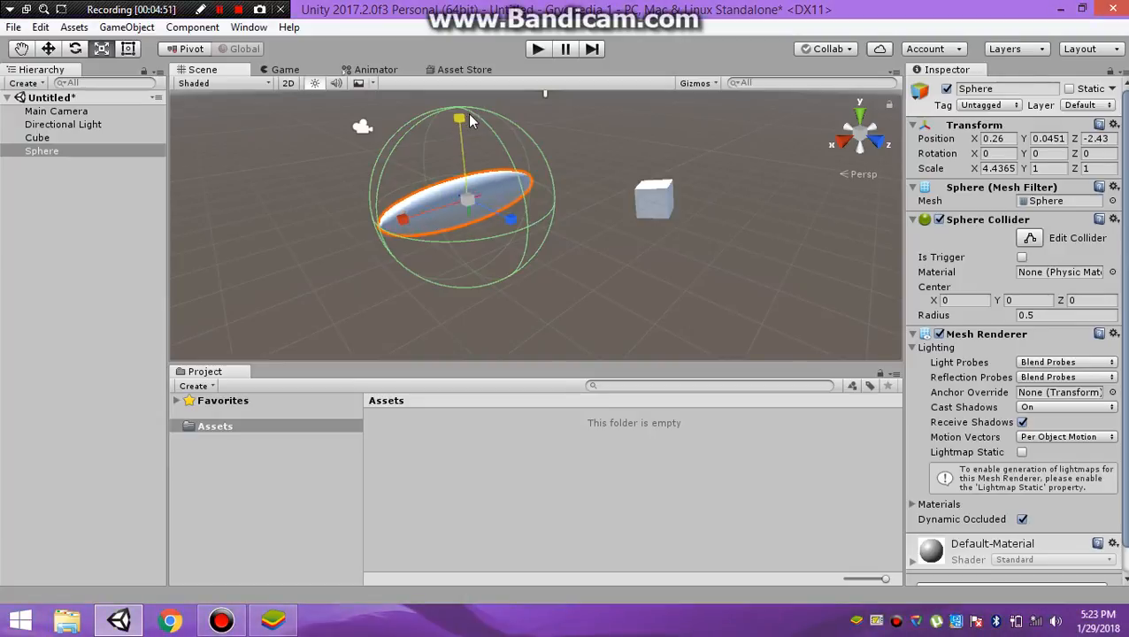
pyautogui.moveTo(459, 118); pyautogui.dragTo(469, 604)
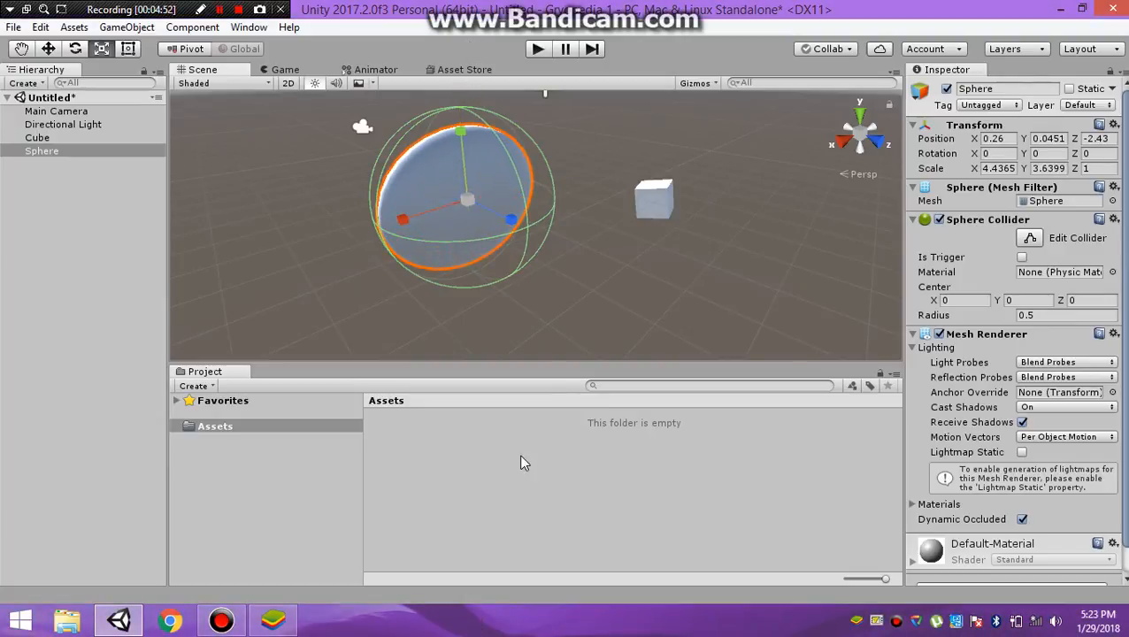
pyautogui.moveTo(512, 220); pyautogui.dragTo(598, 283)
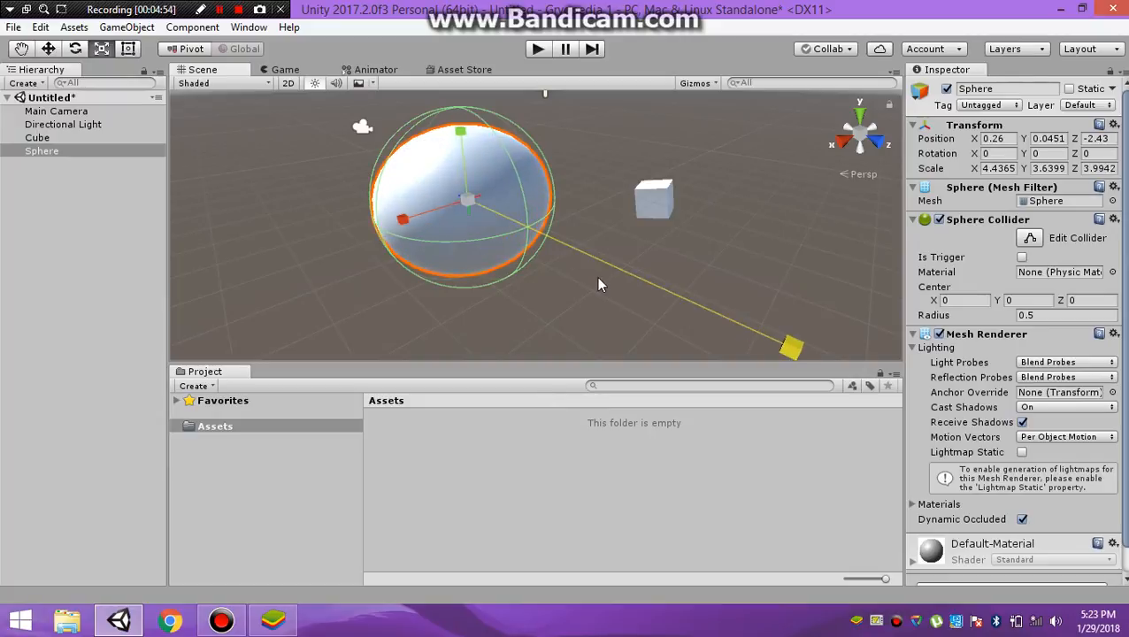
pyautogui.click(474, 254)
pyautogui.scroll(-5, 472, 254)
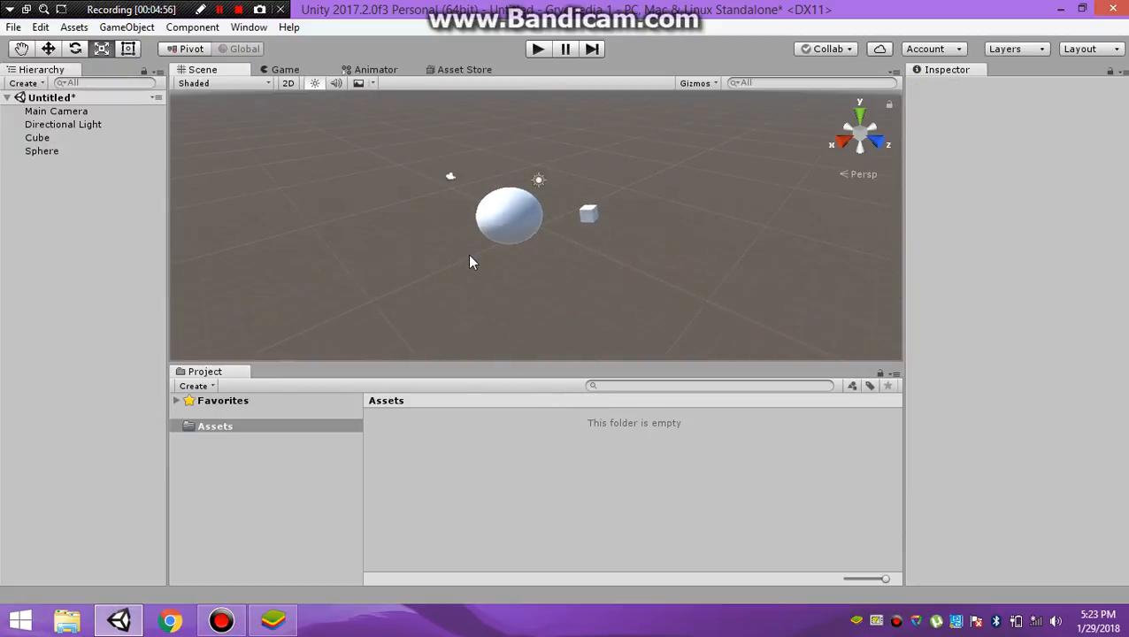
pyautogui.scroll(6, 467, 254)
pyautogui.click(520, 249)
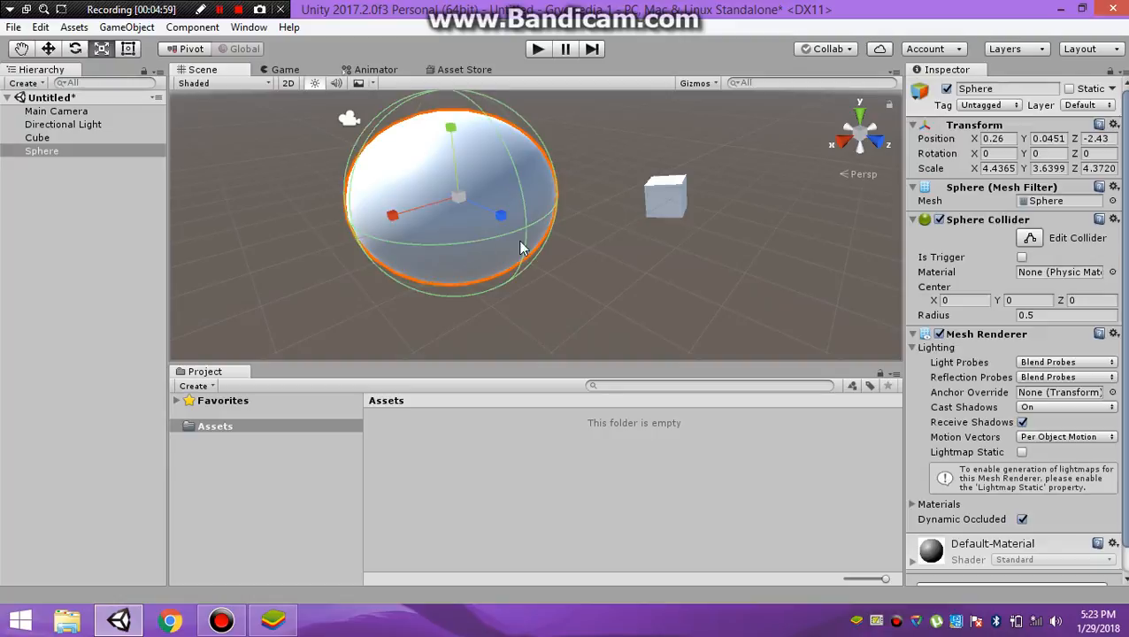
# Step: Scale the cube to about X 3.16, Y 2.56, Z 3.77 and deselect it
pyautogui.click(679, 202)
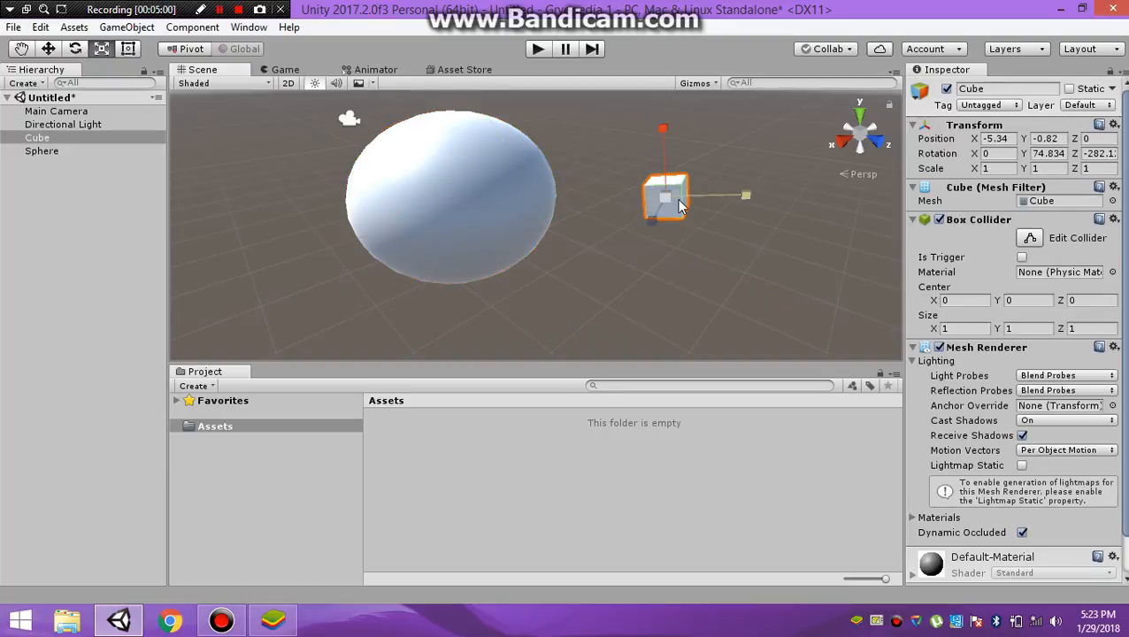
pyautogui.moveTo(713, 202); pyautogui.dragTo(577, 349)
pyautogui.moveTo(662, 125); pyautogui.dragTo(651, 612)
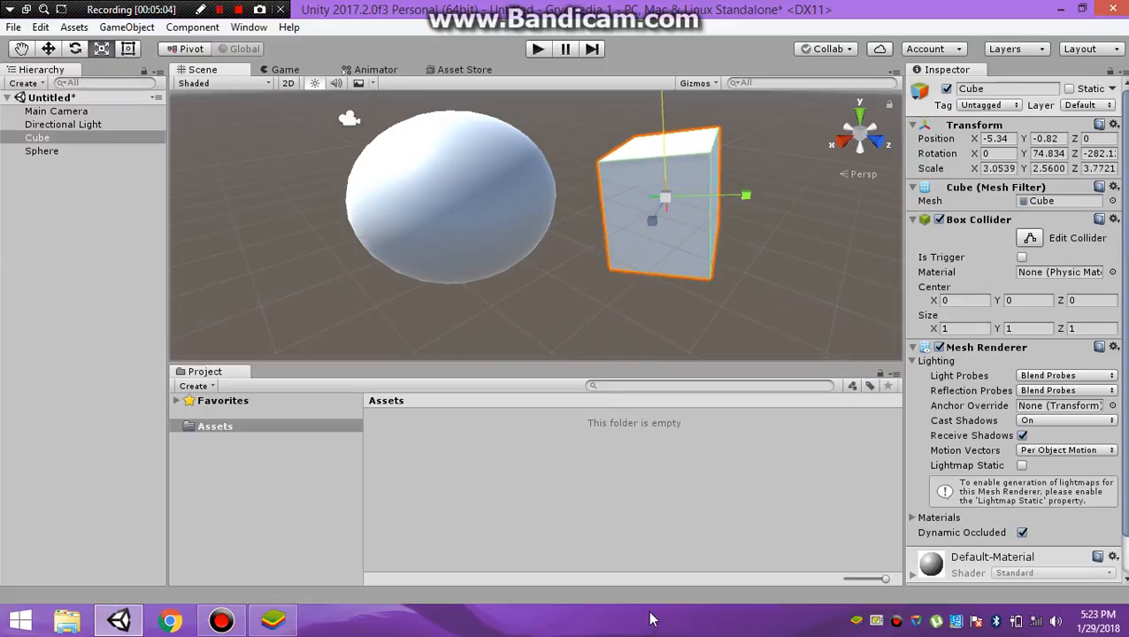
pyautogui.click(772, 304)
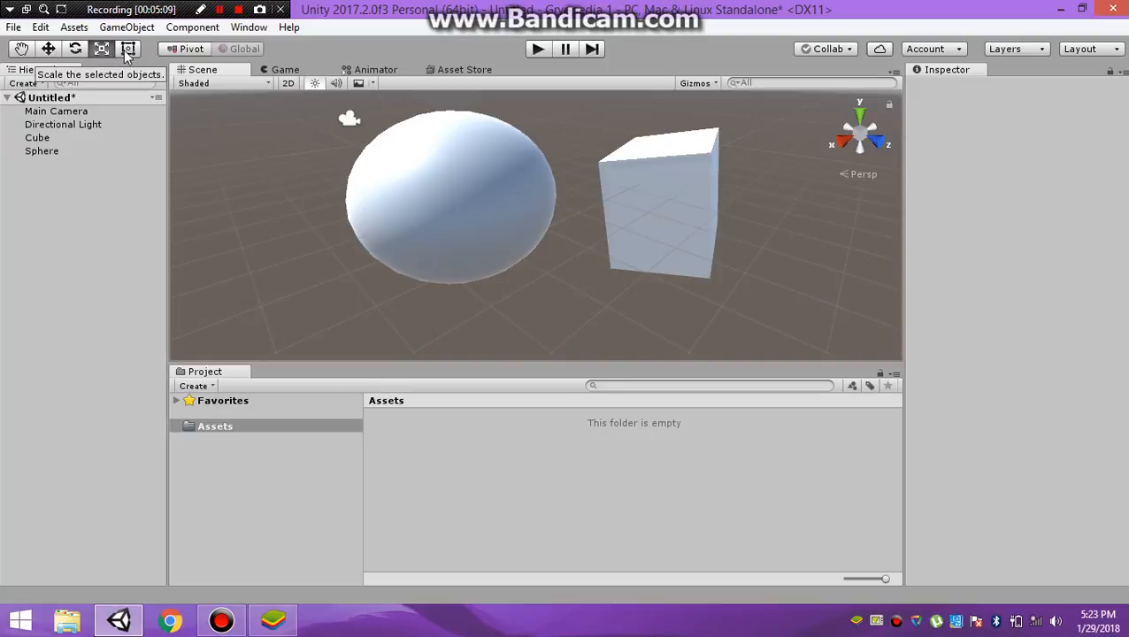
# Step: Stretch the cube downward into a taller block by its corner handle with the Rect tool
pyautogui.click(128, 51)
pyautogui.click(666, 203)
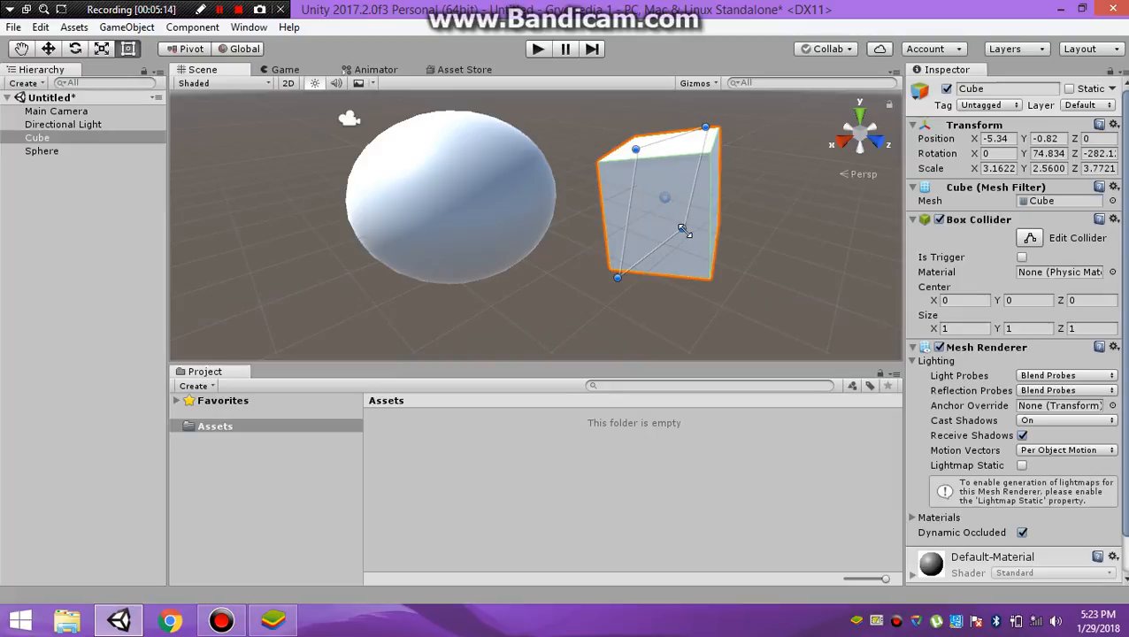
pyautogui.moveTo(684, 230); pyautogui.dragTo(885, 265)
pyautogui.moveTo(754, 235); pyautogui.dragTo(697, 252)
pyautogui.click(537, 268)
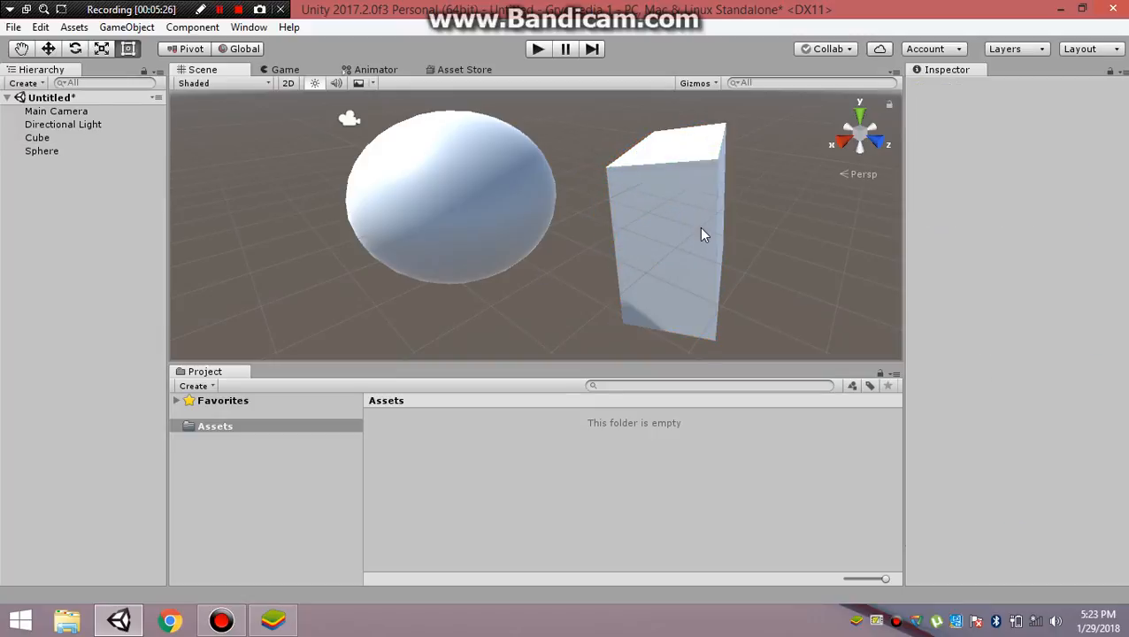
pyautogui.click(699, 228)
# Step: Enlarge the sphere with the Rect tool to a scale of about X 125, Y 82, and move it along Z to about -84.8
pyautogui.click(412, 193)
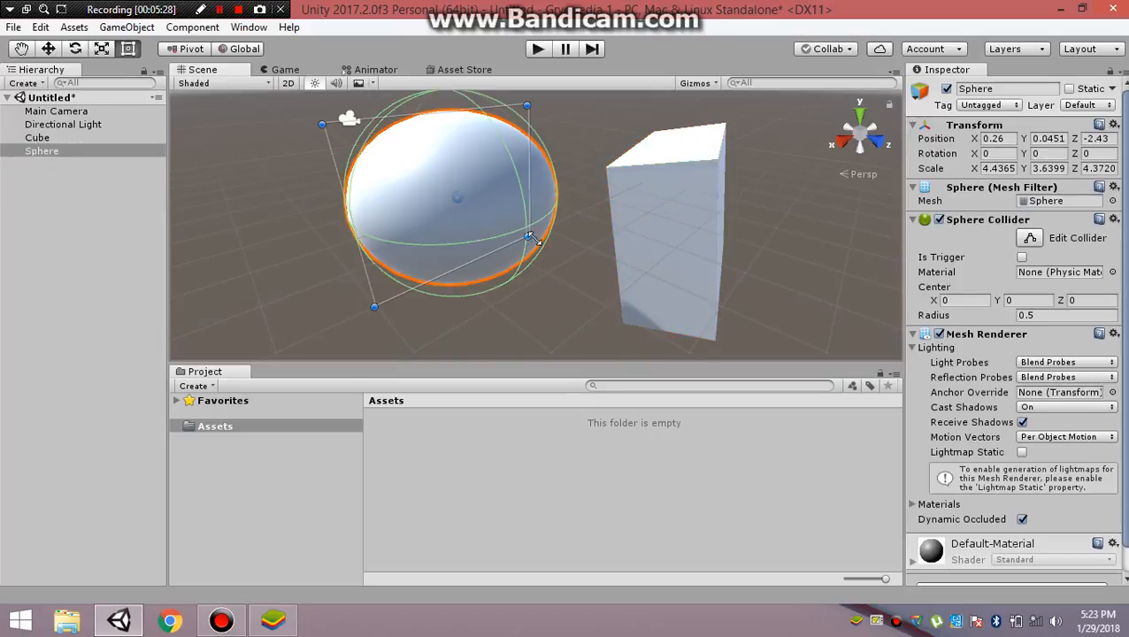
pyautogui.moveTo(528, 237); pyautogui.dragTo(781, 327)
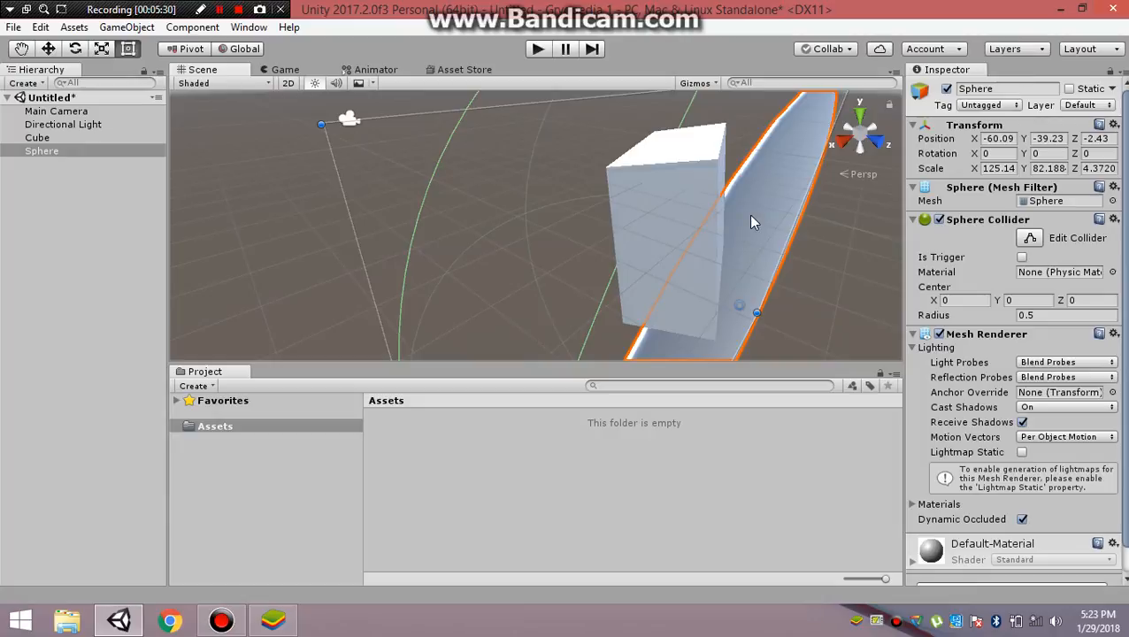
pyautogui.click(48, 48)
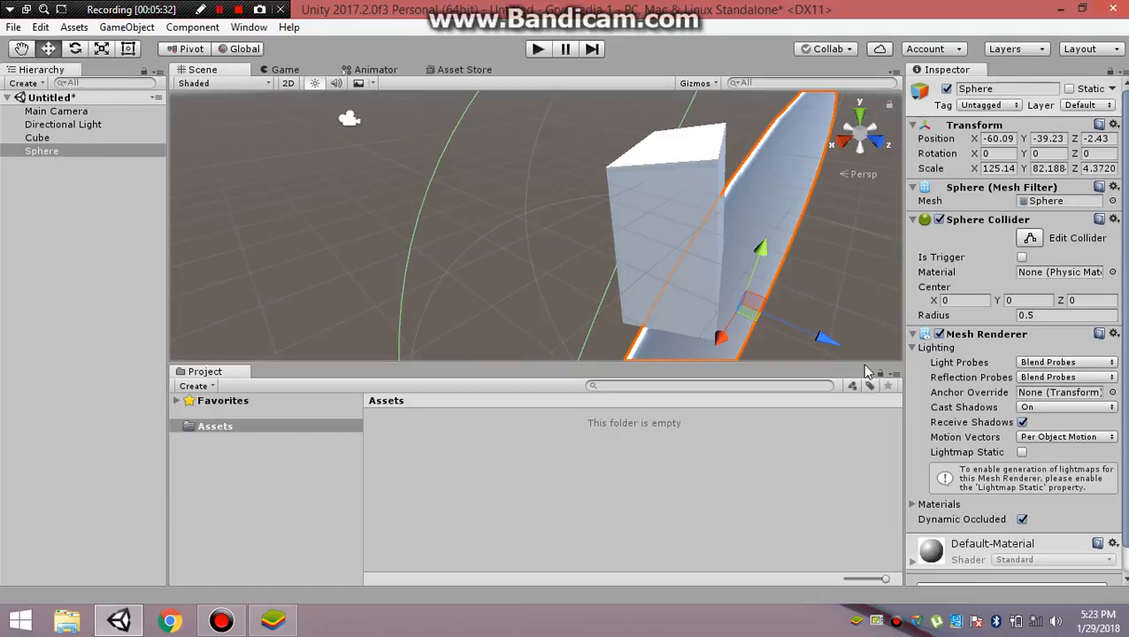
pyautogui.moveTo(813, 333); pyautogui.dragTo(347, 180)
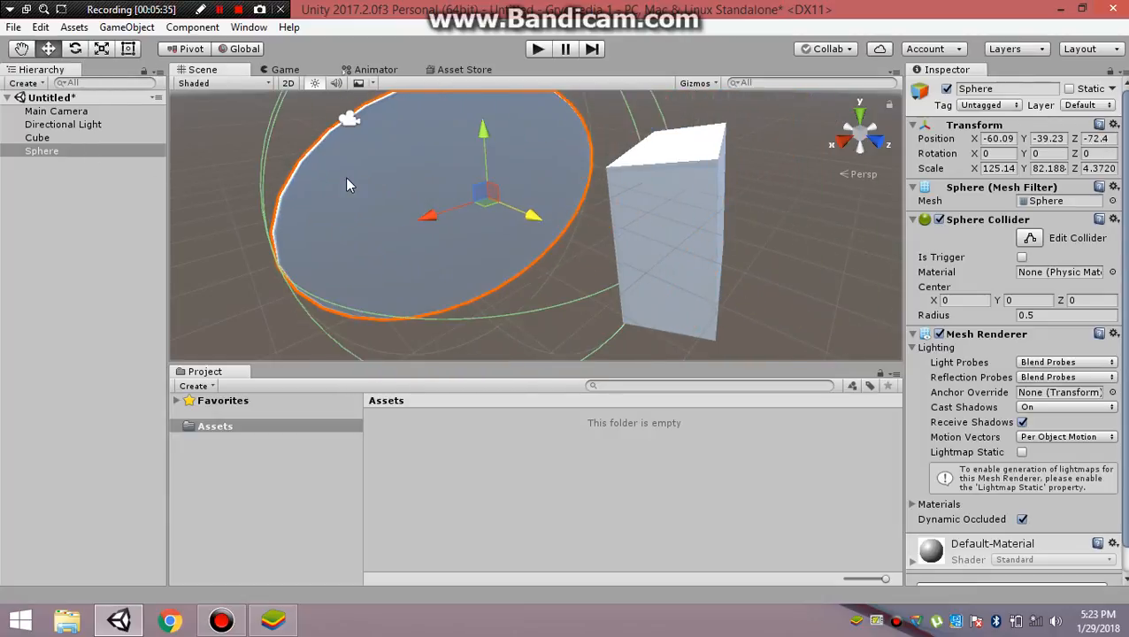
pyautogui.click(819, 218)
pyautogui.click(444, 165)
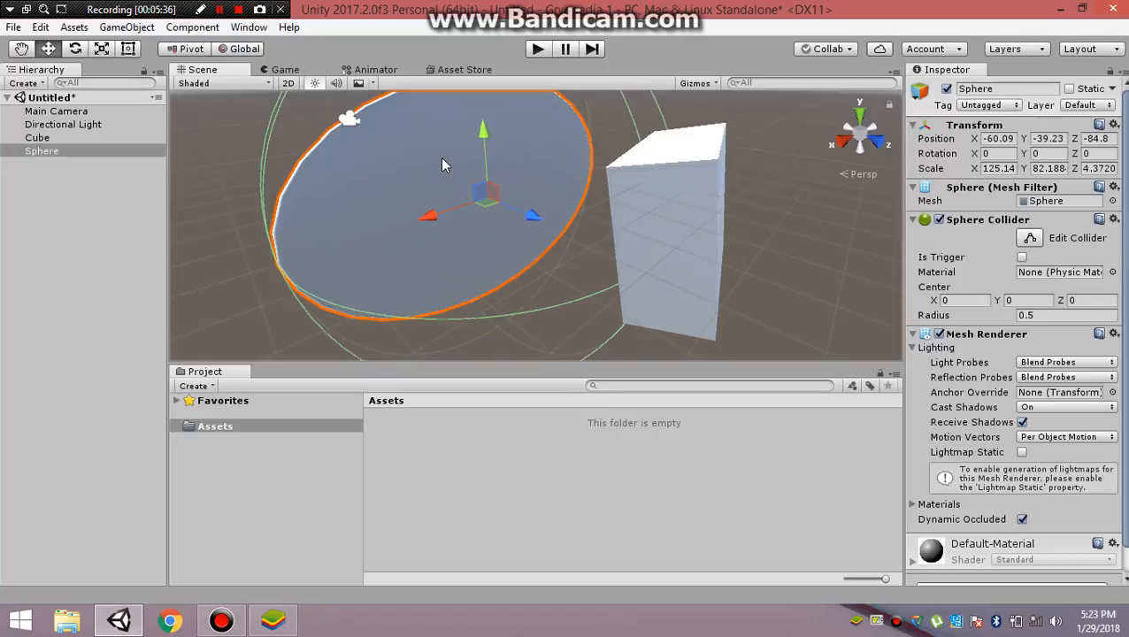
# Step: Resize the sphere's width with the Rect tool to about X scale 108 and move it to about X -46.1, Y -39.7
pyautogui.click(127, 49)
pyautogui.moveTo(272, 277); pyautogui.dragTo(852, 234)
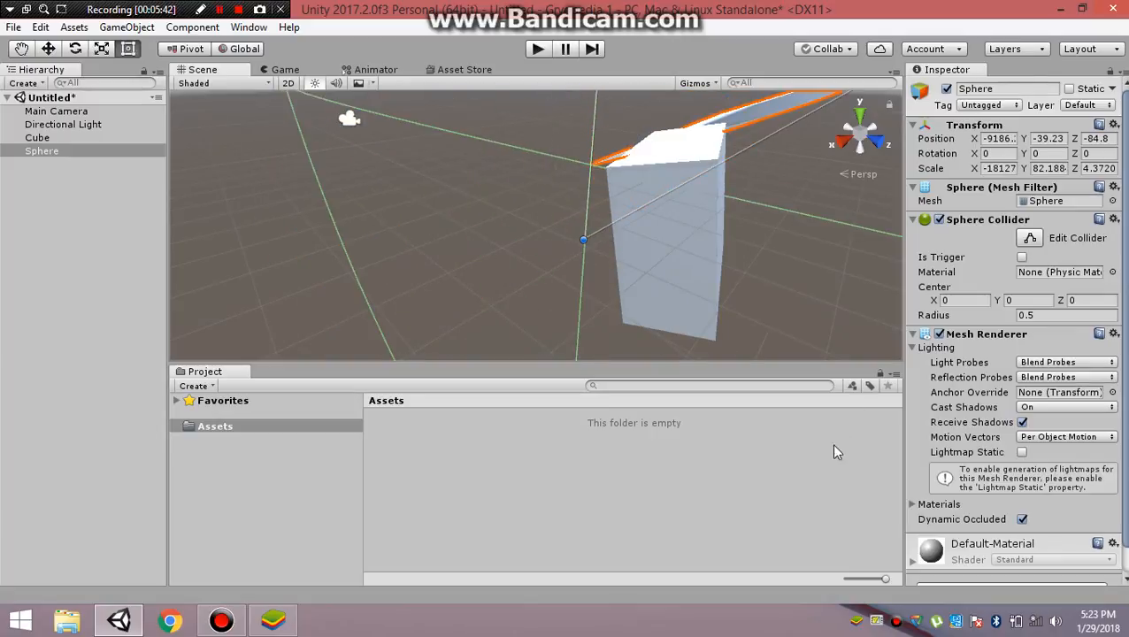
pyautogui.moveTo(833, 446); pyautogui.dragTo(339, 193)
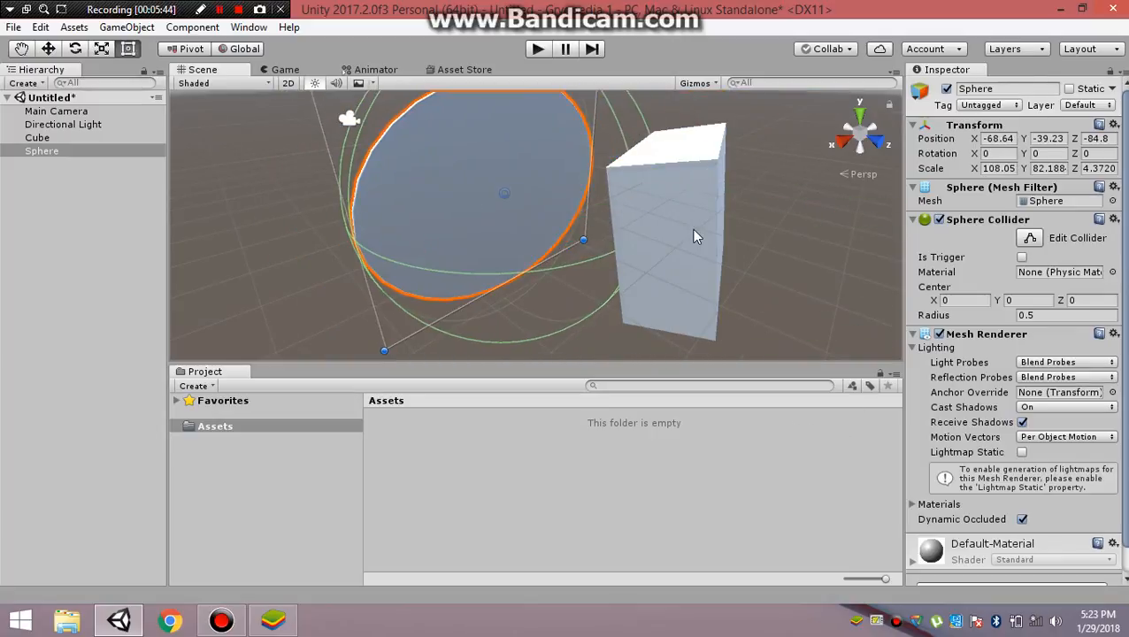
pyautogui.moveTo(493, 202); pyautogui.dragTo(459, 224)
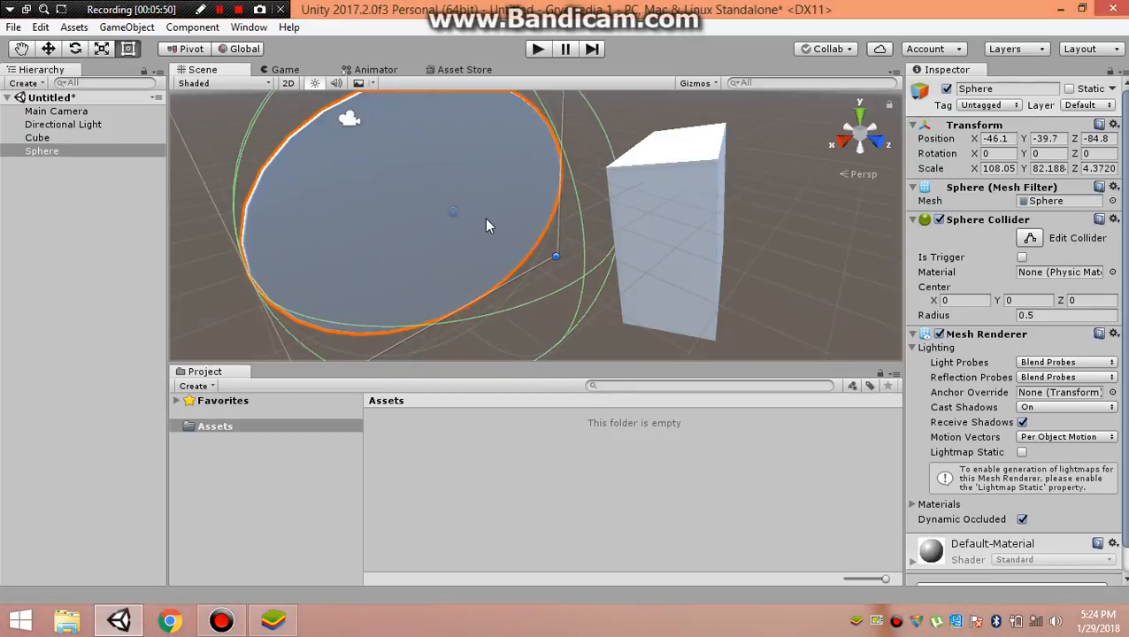
# Step: Delete the sphere and the cube from the scene and switch to the Move tool
pyautogui.press('Delete')
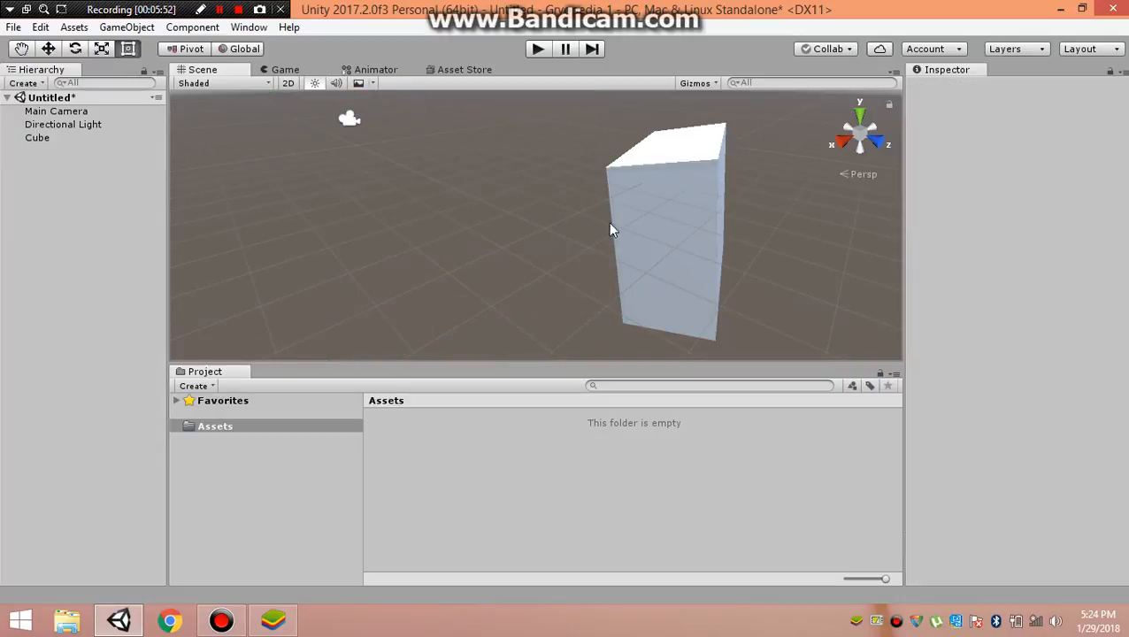
pyautogui.click(610, 226)
pyautogui.press('Delete')
pyautogui.click(50, 49)
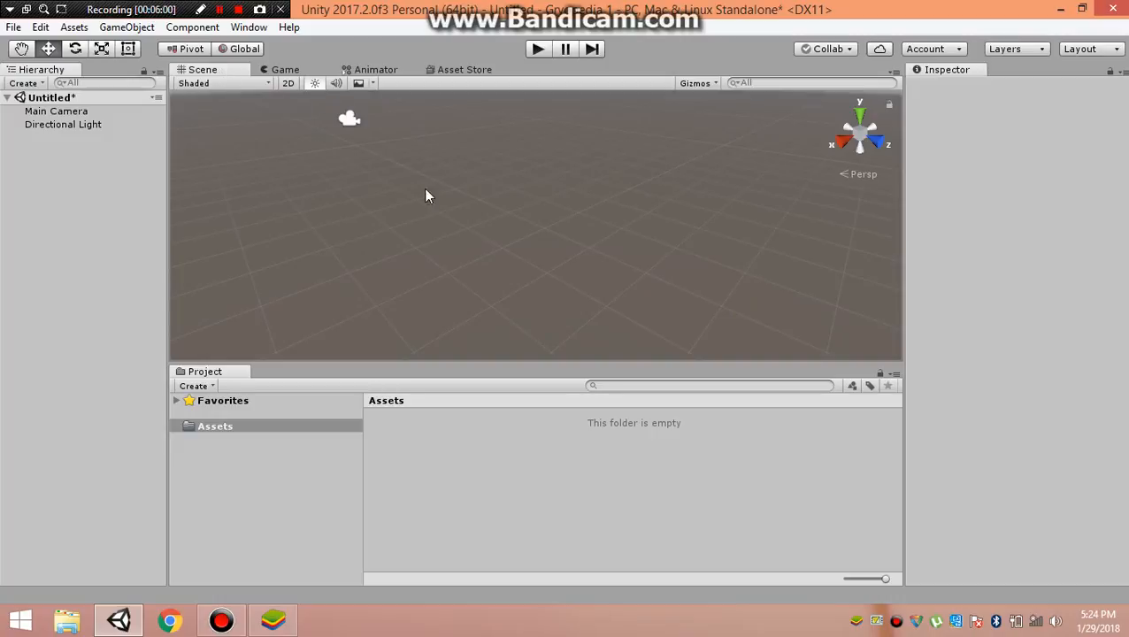
# Step: Zoom the Scene view in and out to examine the area around the camera and directional light
pyautogui.scroll(-3, 649, 184)
pyautogui.scroll(2, 648, 182)
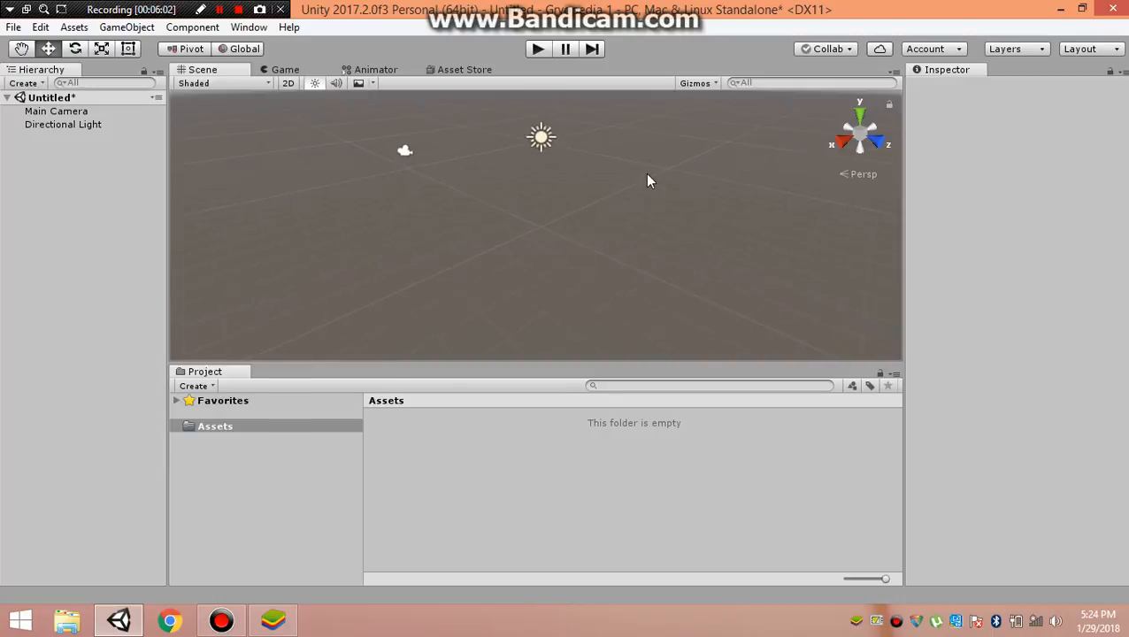
pyautogui.scroll(2, 649, 181)
pyautogui.scroll(1, 649, 181)
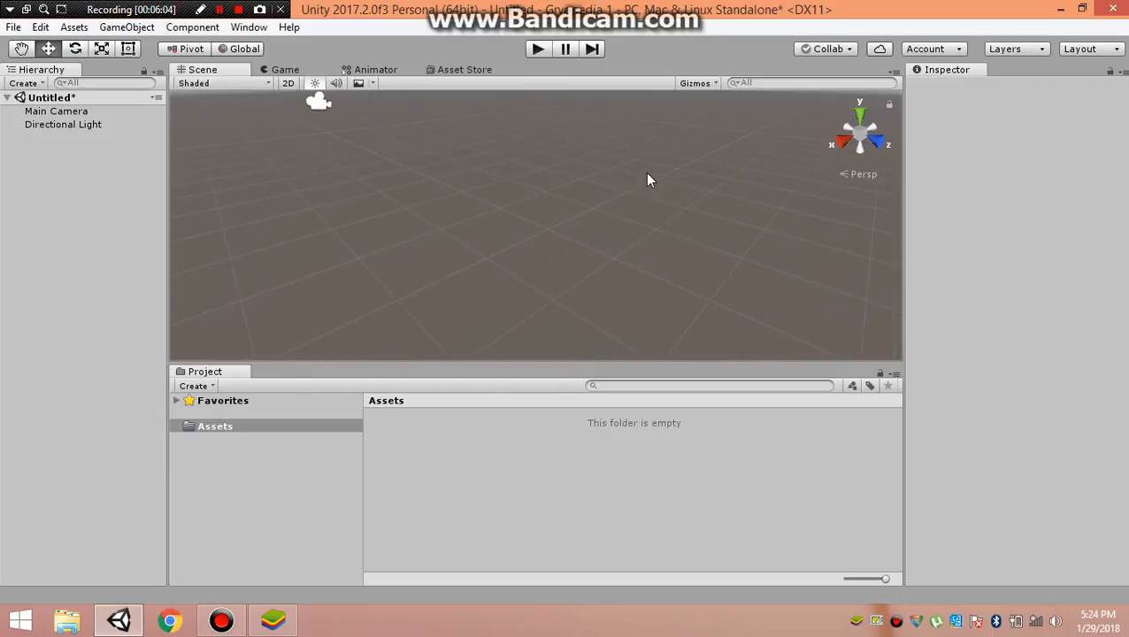
pyautogui.scroll(-1, 649, 180)
pyautogui.scroll(2, 648, 181)
pyautogui.scroll(-2, 731, 195)
pyautogui.scroll(3, 731, 194)
pyautogui.scroll(-4, 731, 194)
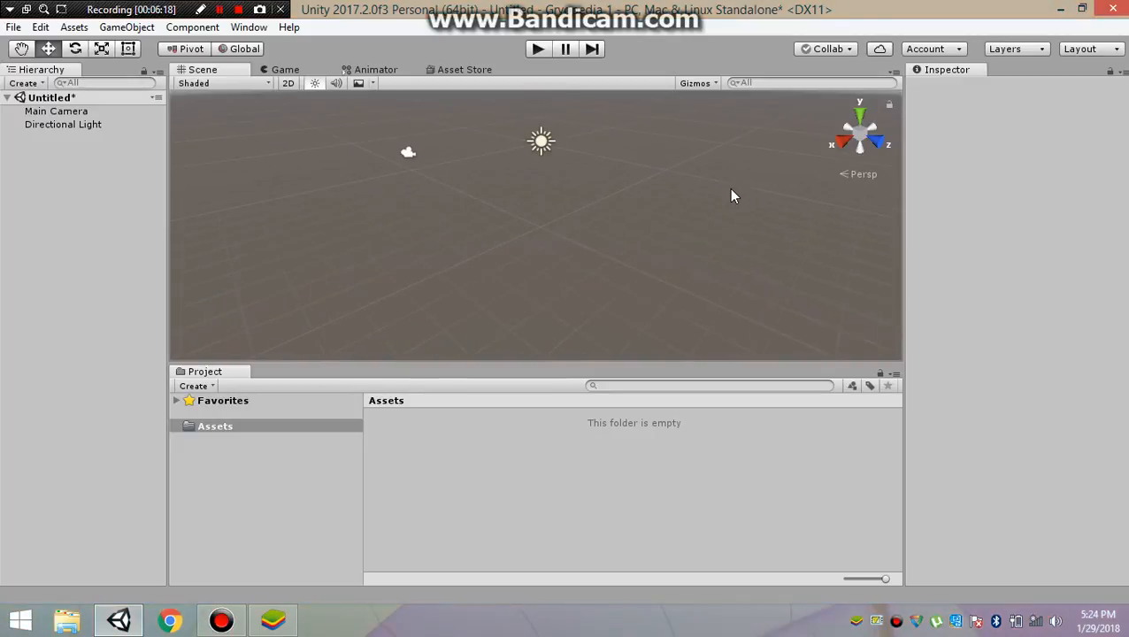
pyautogui.scroll(2, 731, 195)
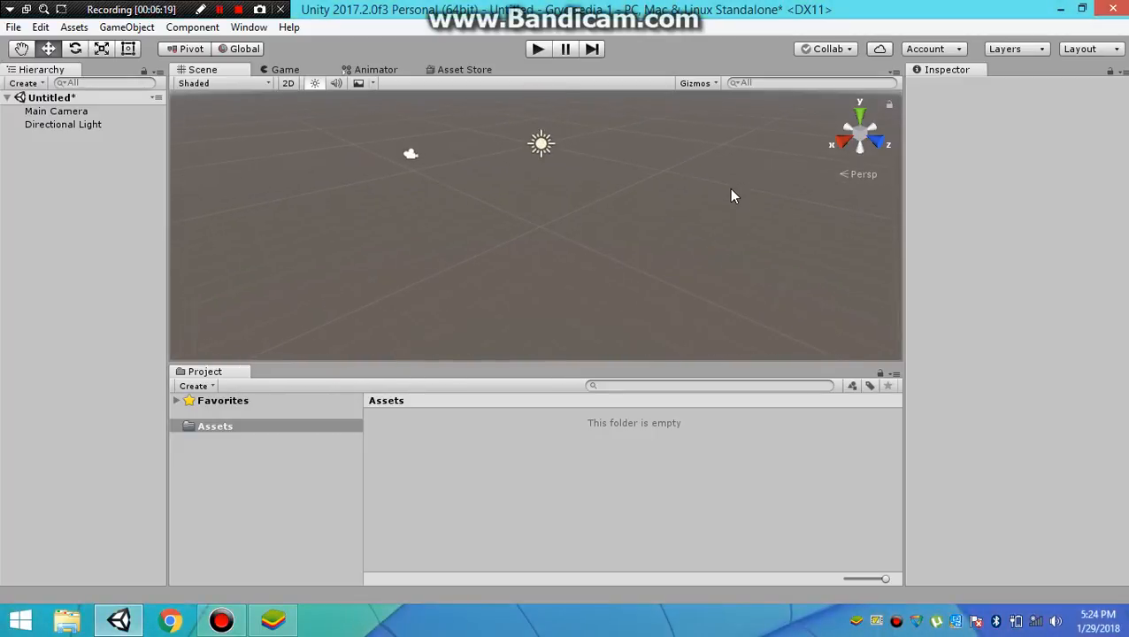
# Step: Compare the Game view with the Scene view and return to the Scene view
pyautogui.click(278, 73)
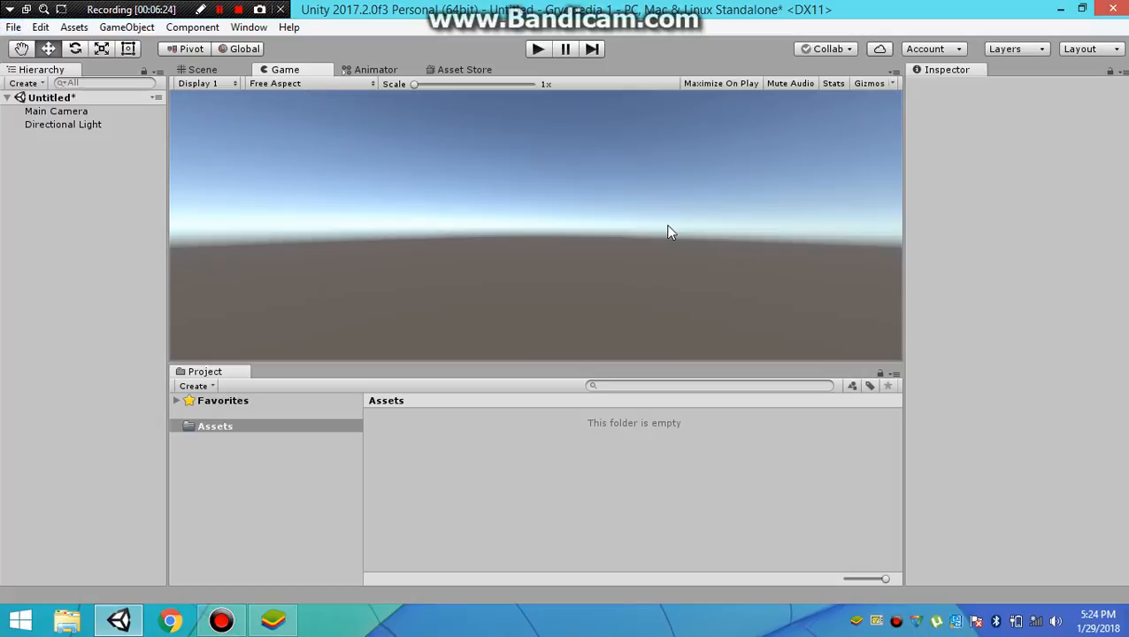
pyautogui.click(203, 70)
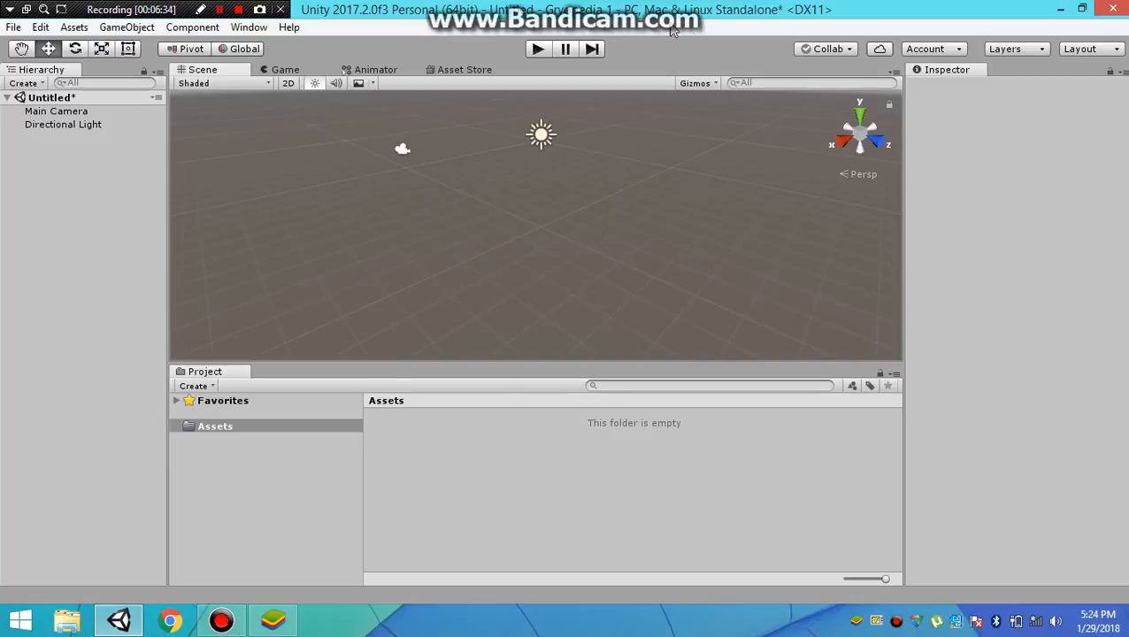
pyautogui.click(285, 70)
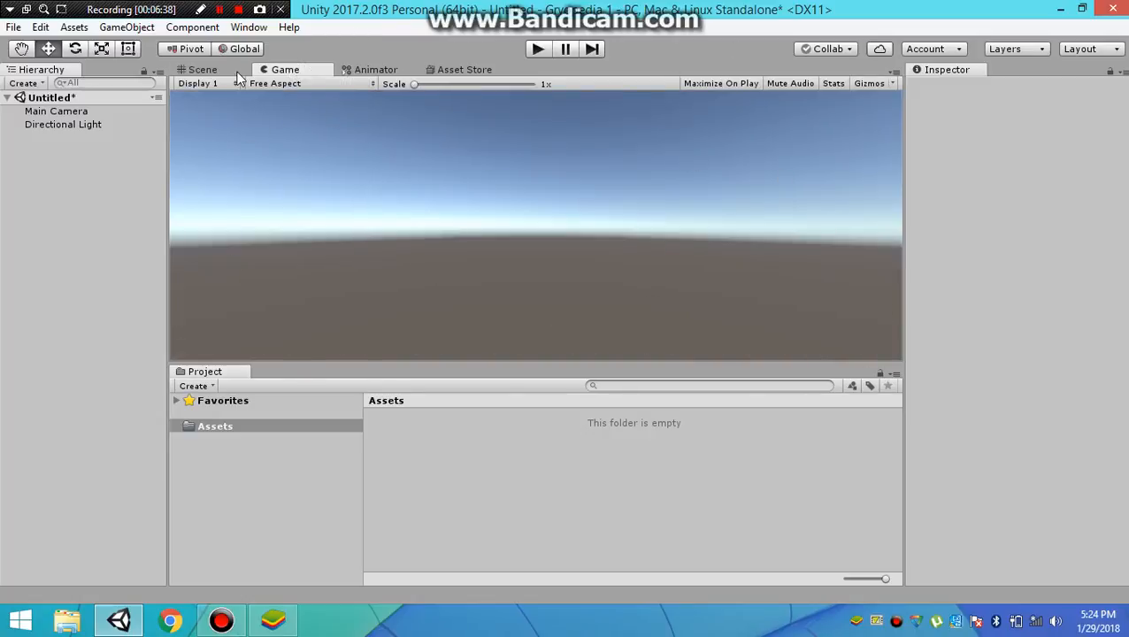
pyautogui.click(202, 70)
# Step: Move the Main Camera back along the Z axis to about -13.5 and deselect it
pyautogui.click(123, 113)
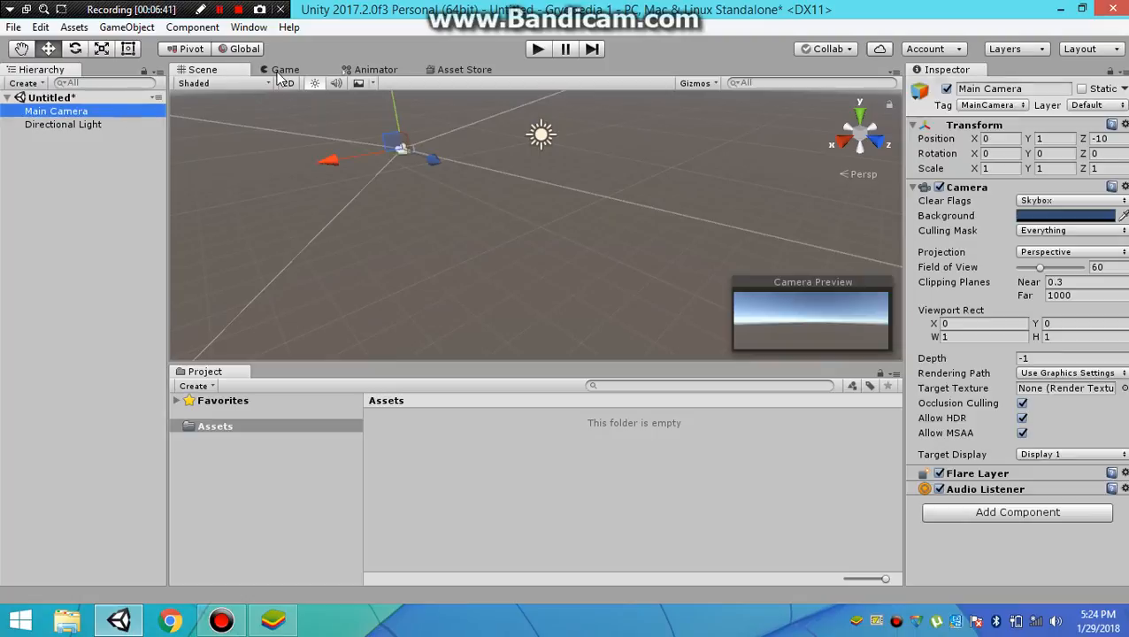
pyautogui.moveTo(446, 169); pyautogui.dragTo(402, 158)
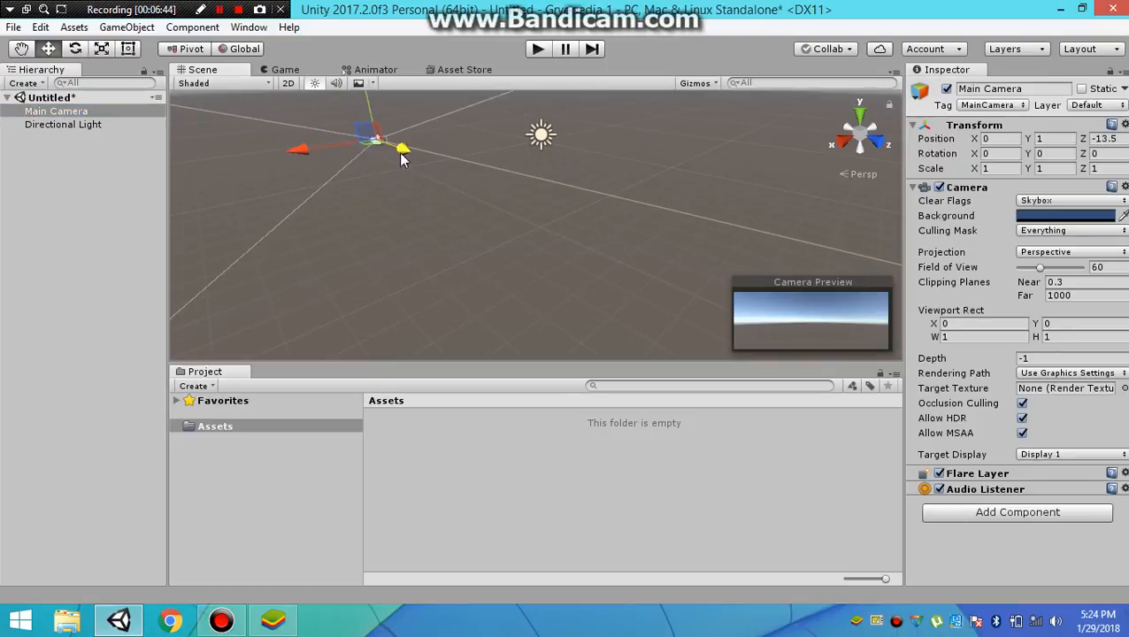
pyautogui.click(406, 230)
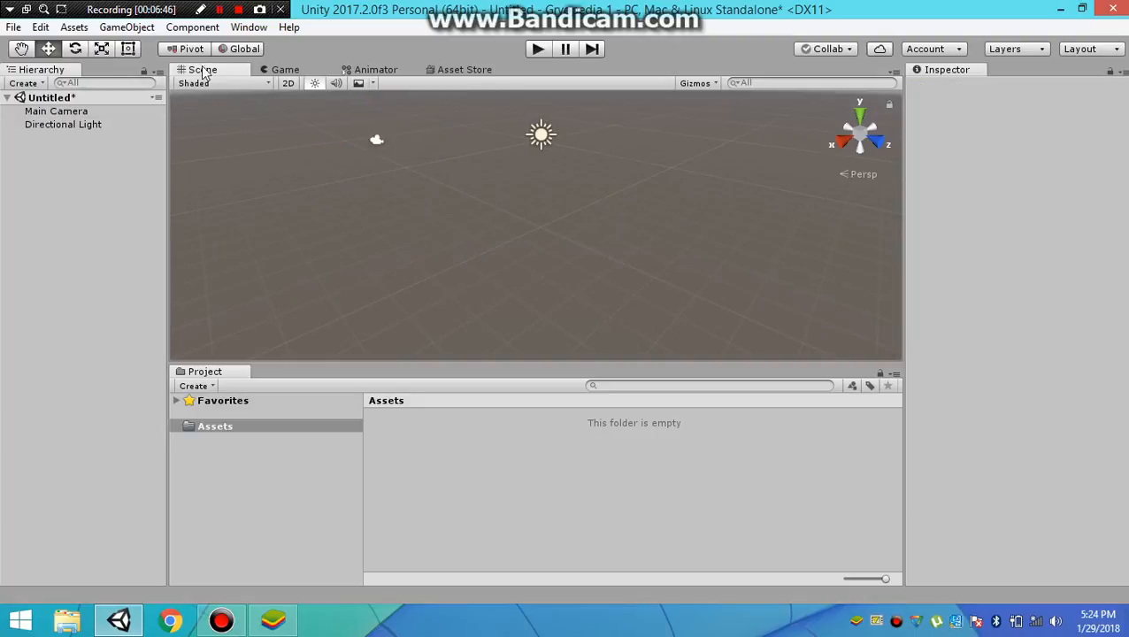
# Step: Add a 3D capsule to the scene and select the Main Camera to check the capsule in its preview
pyautogui.click(127, 27)
pyautogui.moveTo(148, 82)
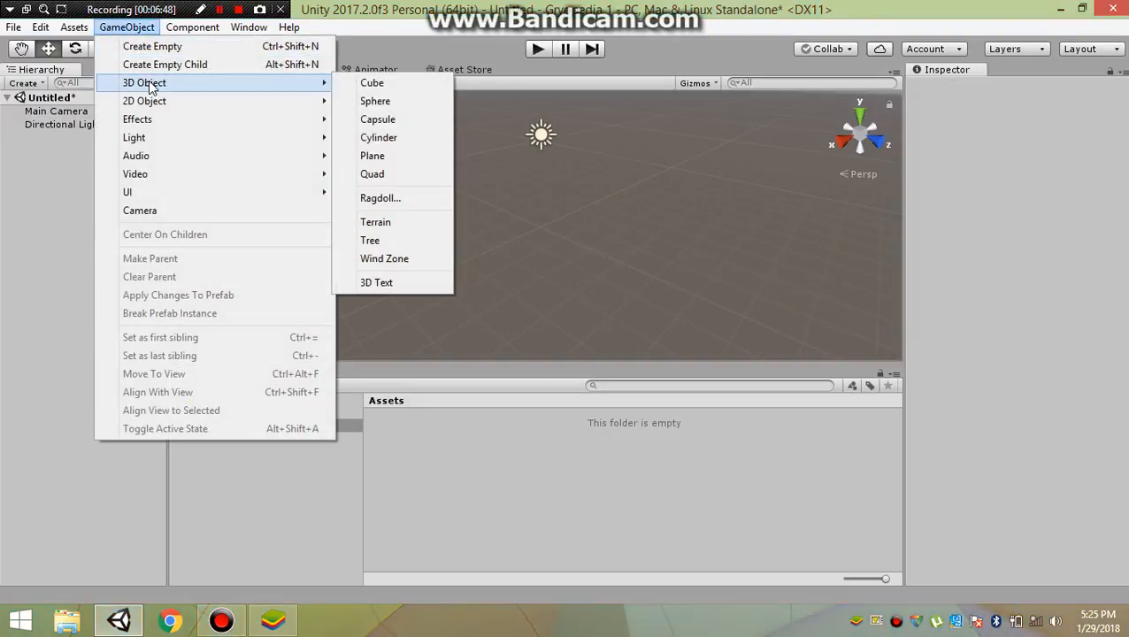
pyautogui.moveTo(421, 123); pyautogui.dragTo(416, 124)
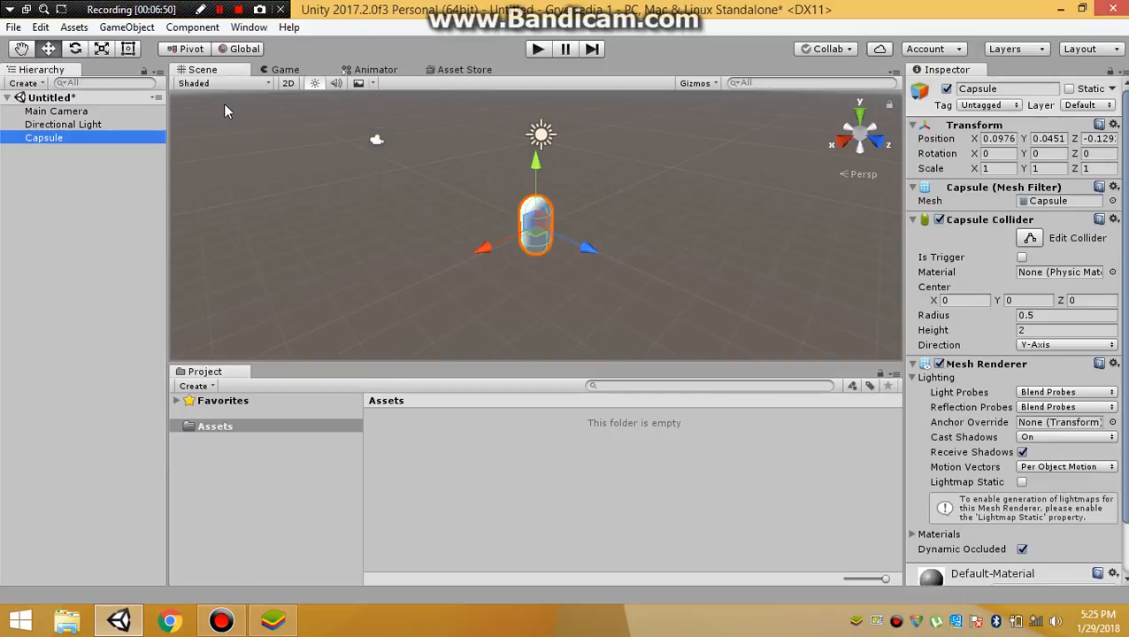
pyautogui.click(78, 111)
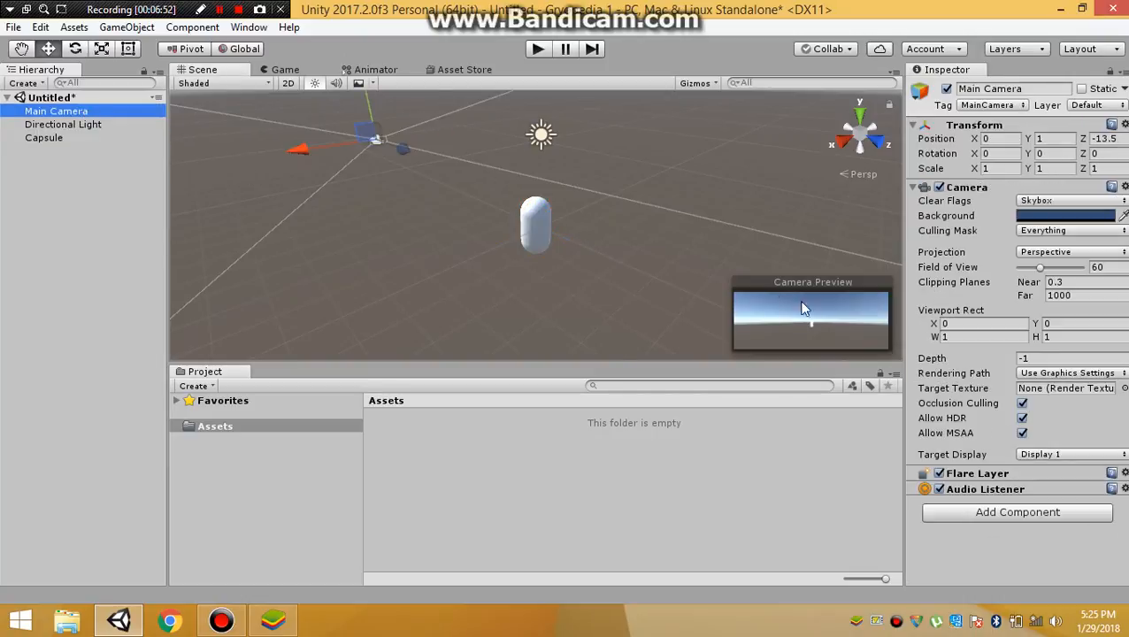
# Step: Move the Main Camera along the Z axis to about -3.99, check the capsule in the Game view and return to the Scene view
pyautogui.moveTo(400, 146); pyautogui.dragTo(444, 225)
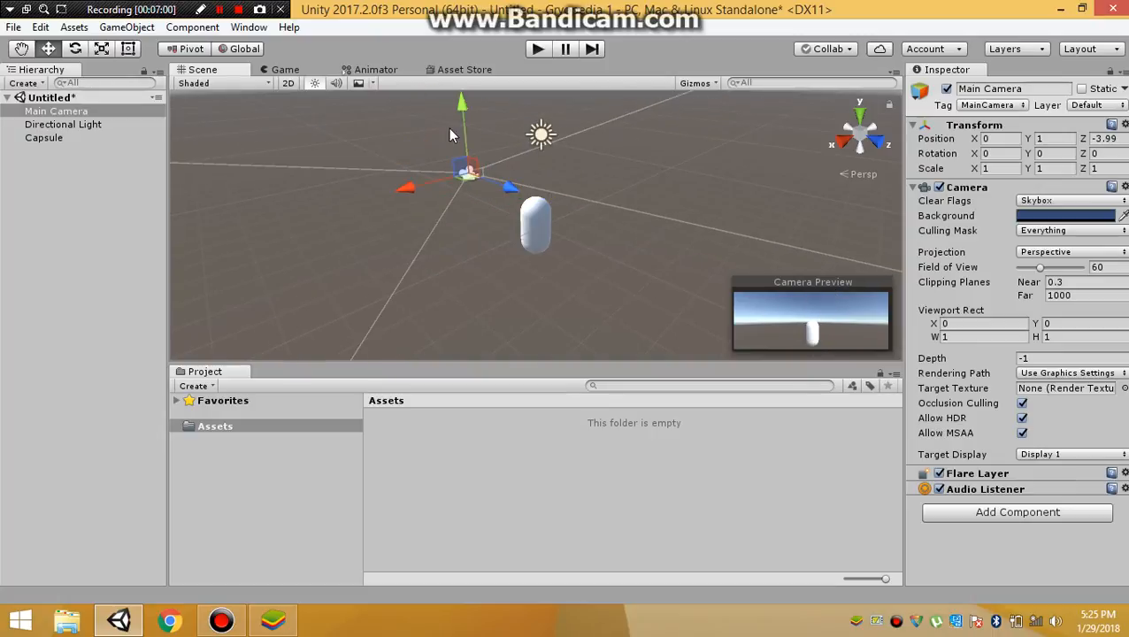
pyautogui.click(312, 93)
pyautogui.click(308, 73)
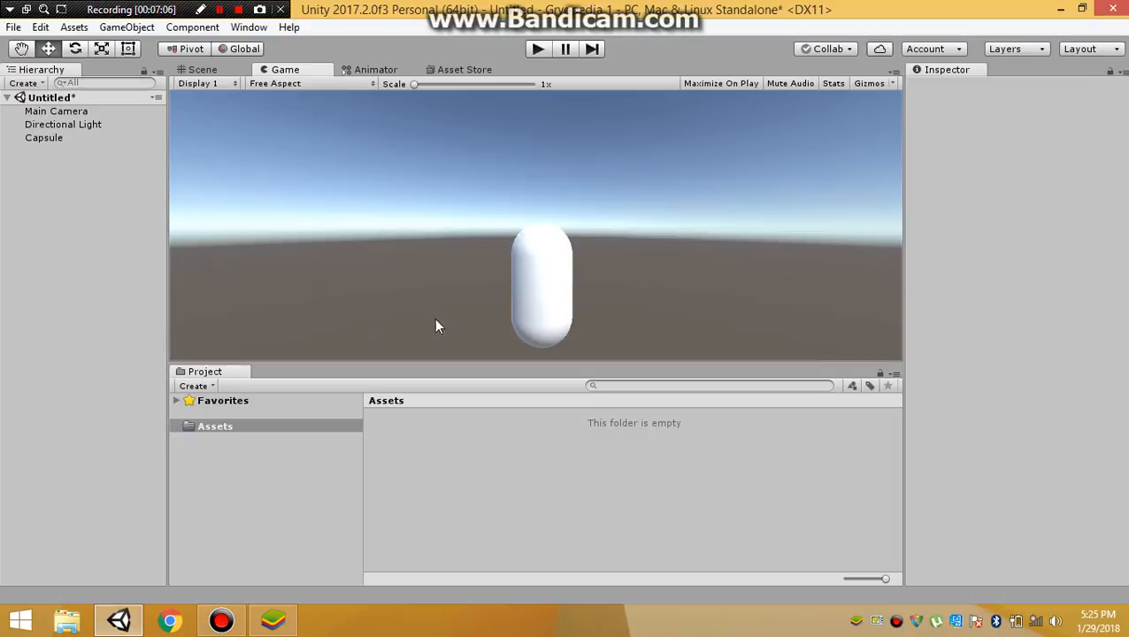
pyautogui.click(224, 73)
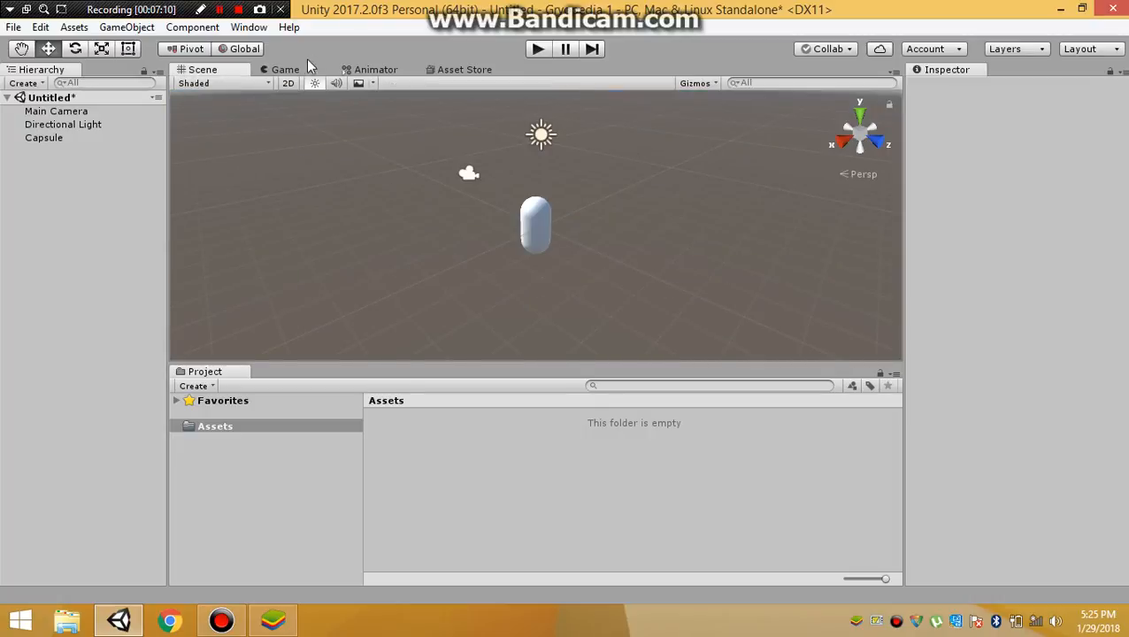
# Step: Look at the Animator and Asset Store views, and review the window types that can be added to the editor layout
pyautogui.click(390, 70)
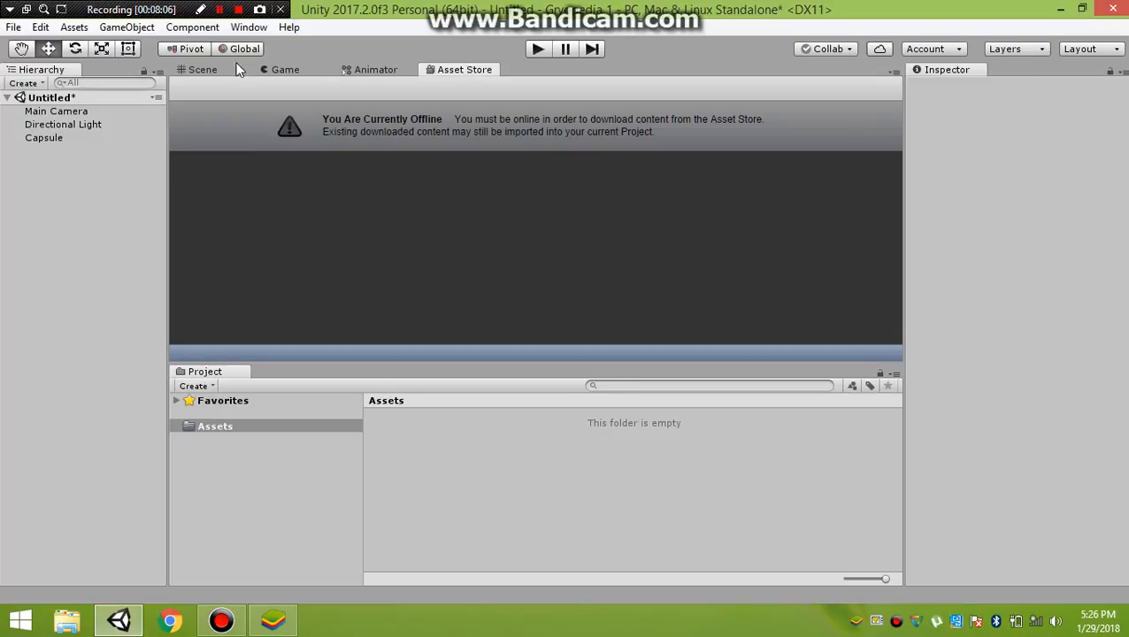
pyautogui.click(204, 70)
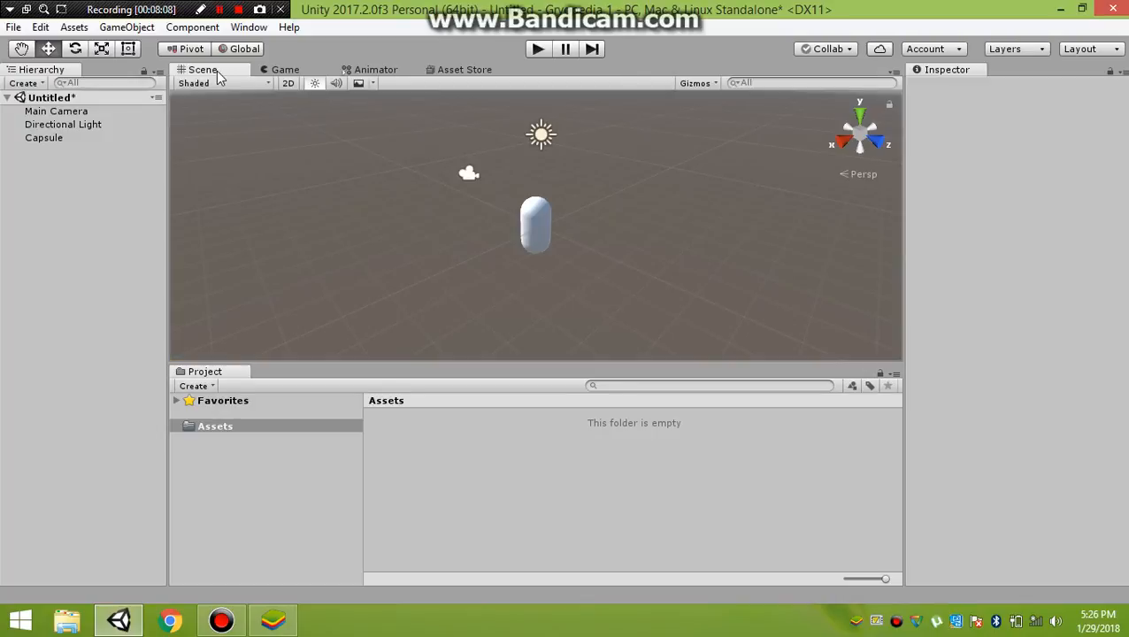
pyautogui.rightClick(434, 70)
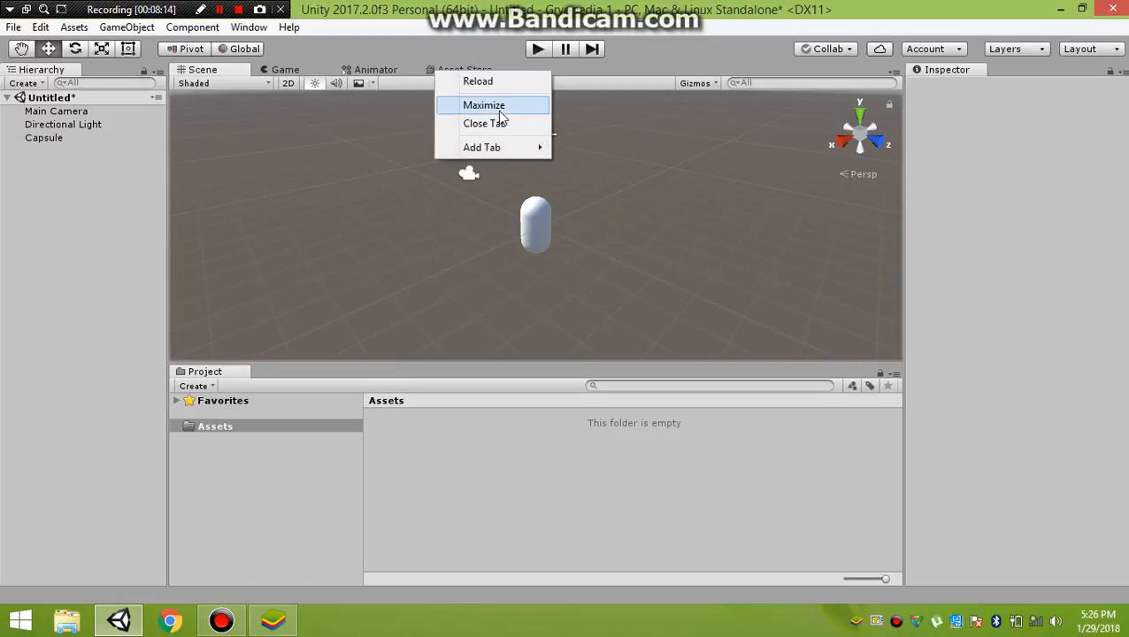
pyautogui.moveTo(477, 151)
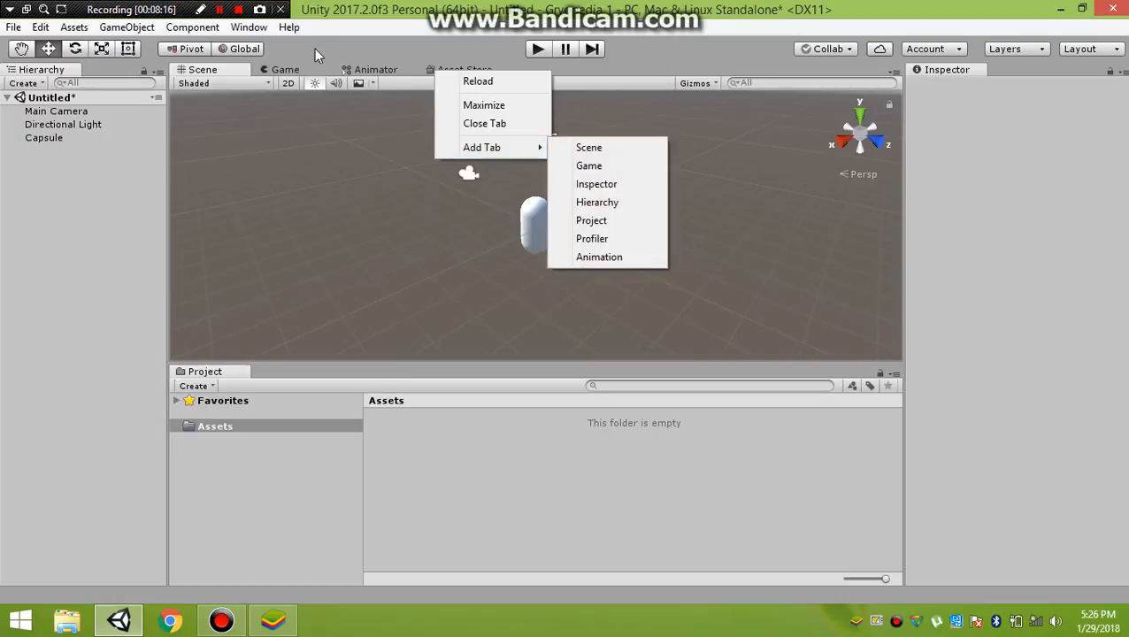
pyautogui.click(249, 27)
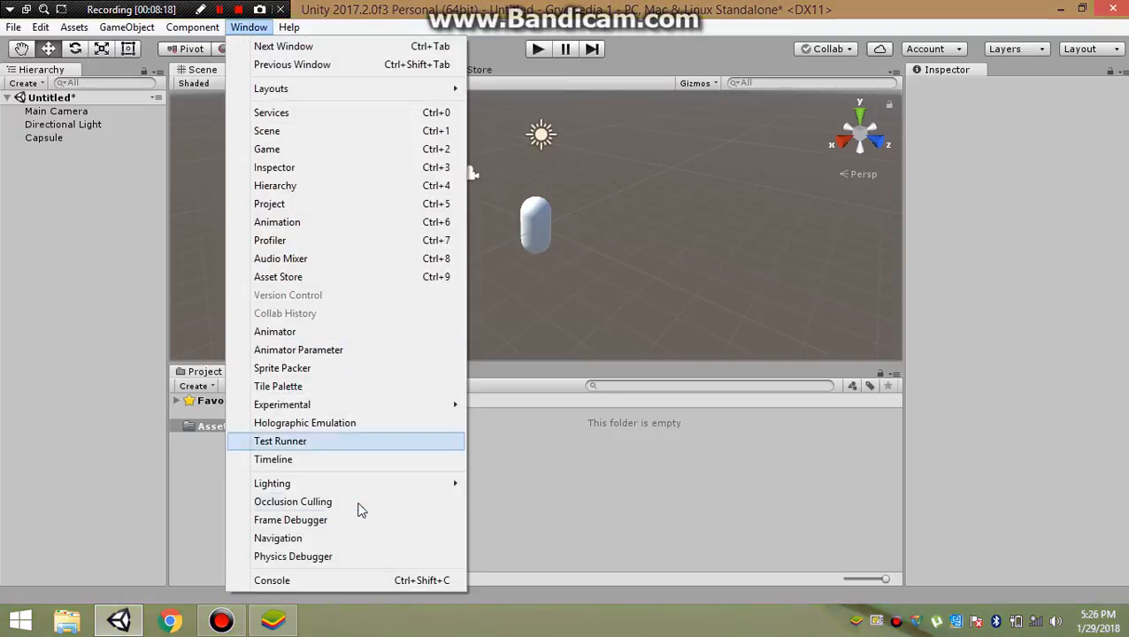
pyautogui.click(525, 220)
pyautogui.rightClick(199, 69)
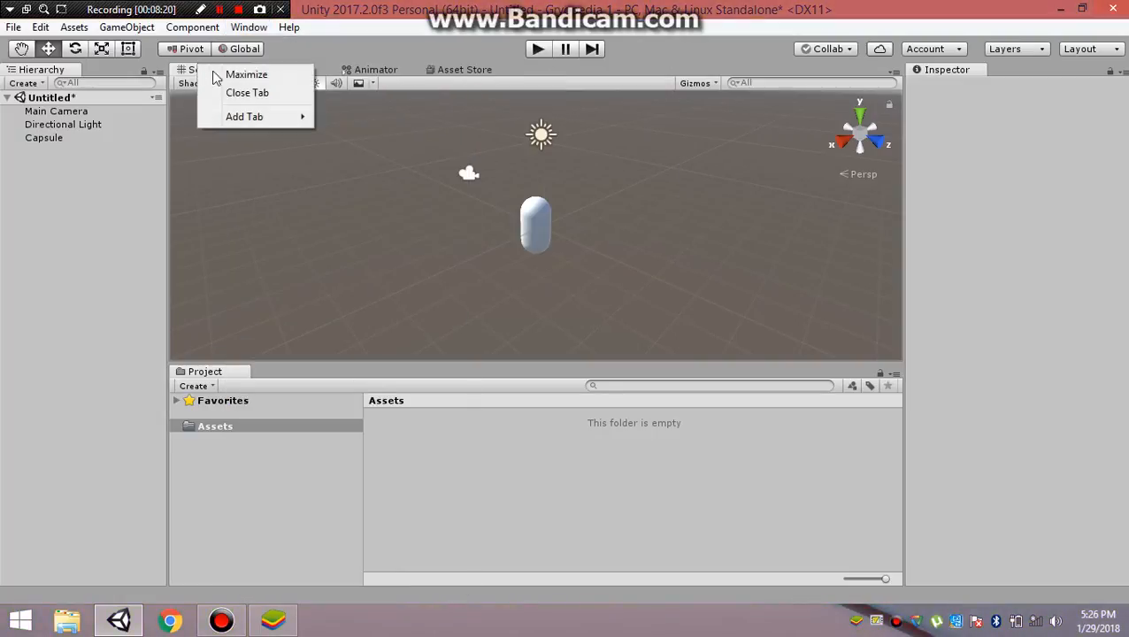
pyautogui.click(195, 77)
pyautogui.rightClick(196, 79)
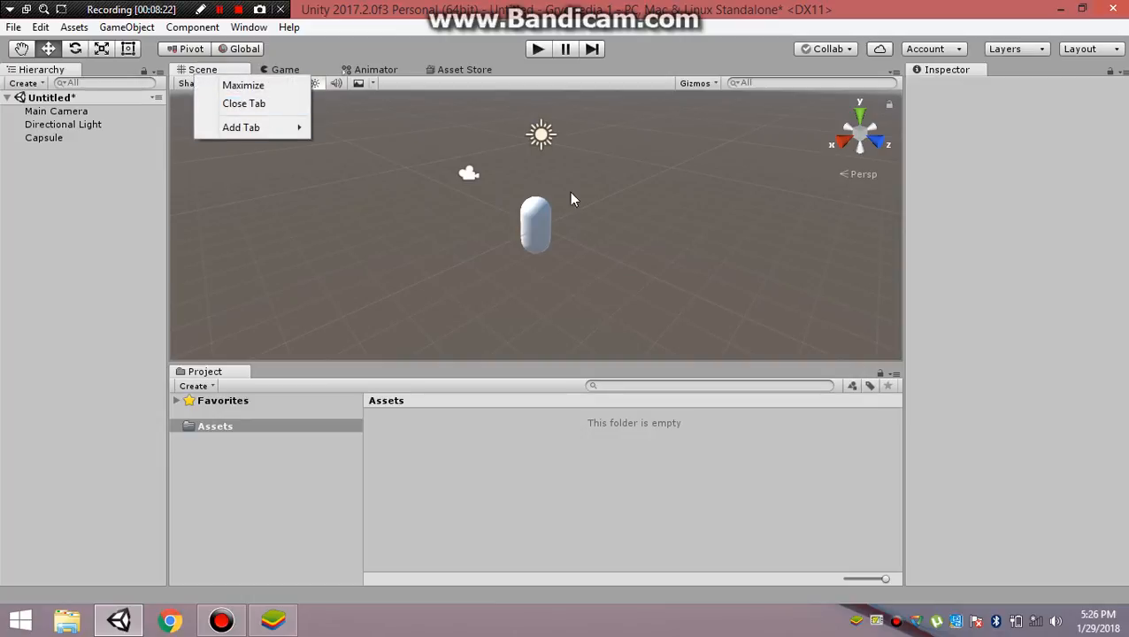
pyautogui.moveTo(252, 134)
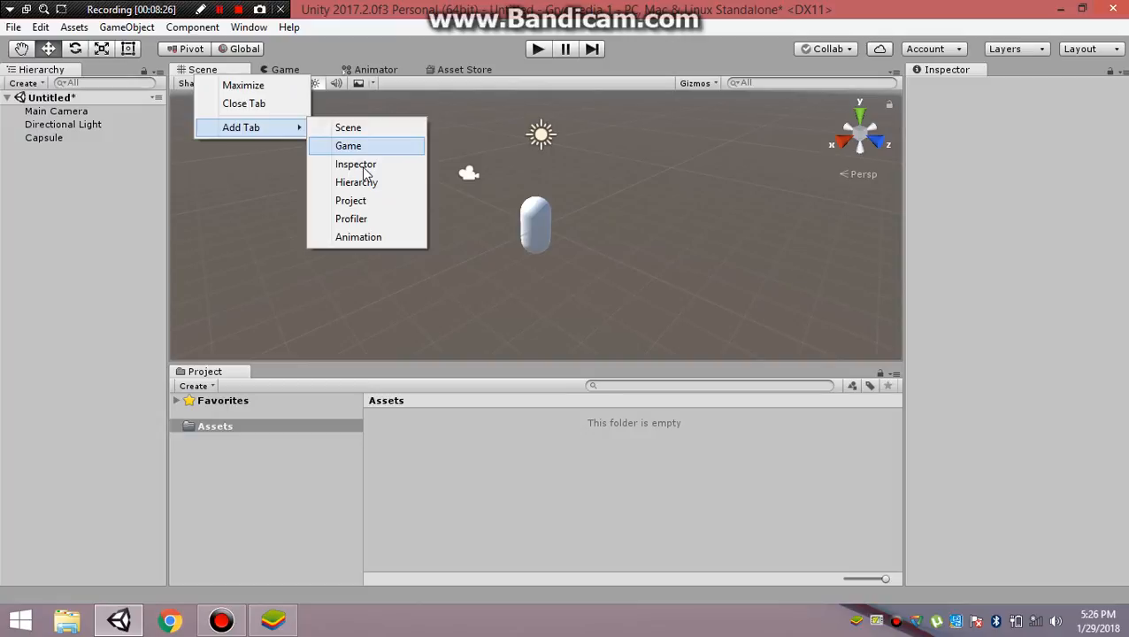
# Step: Select the capsule and review its Transform, Mesh Filter, Capsule Collider, Mesh Renderer and material properties
pyautogui.click(87, 139)
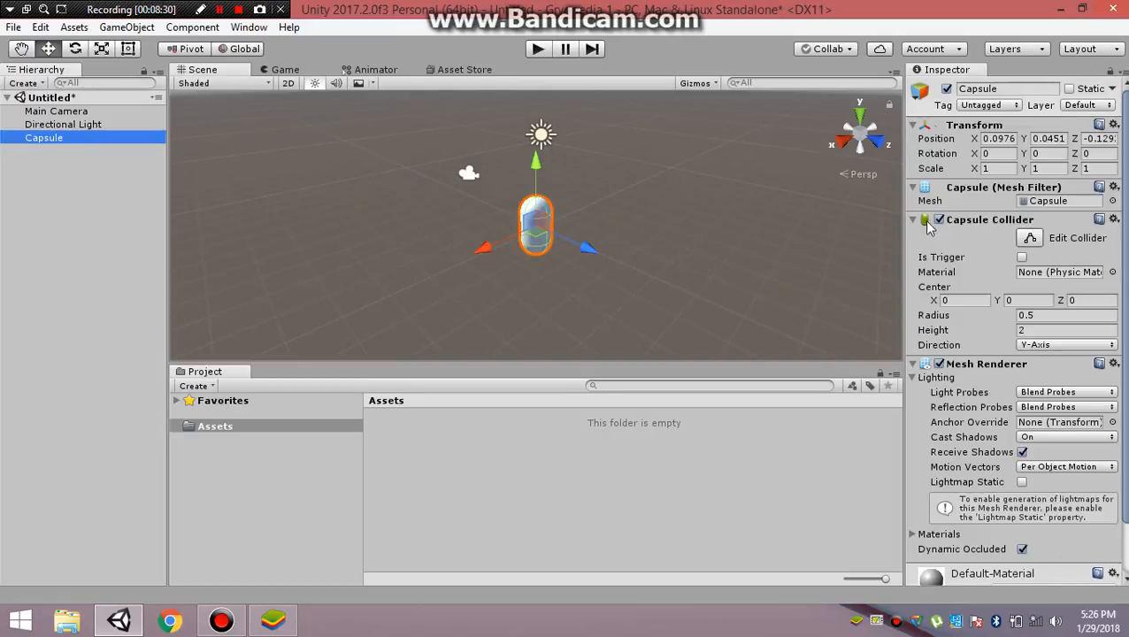
pyautogui.scroll(-2, 967, 523)
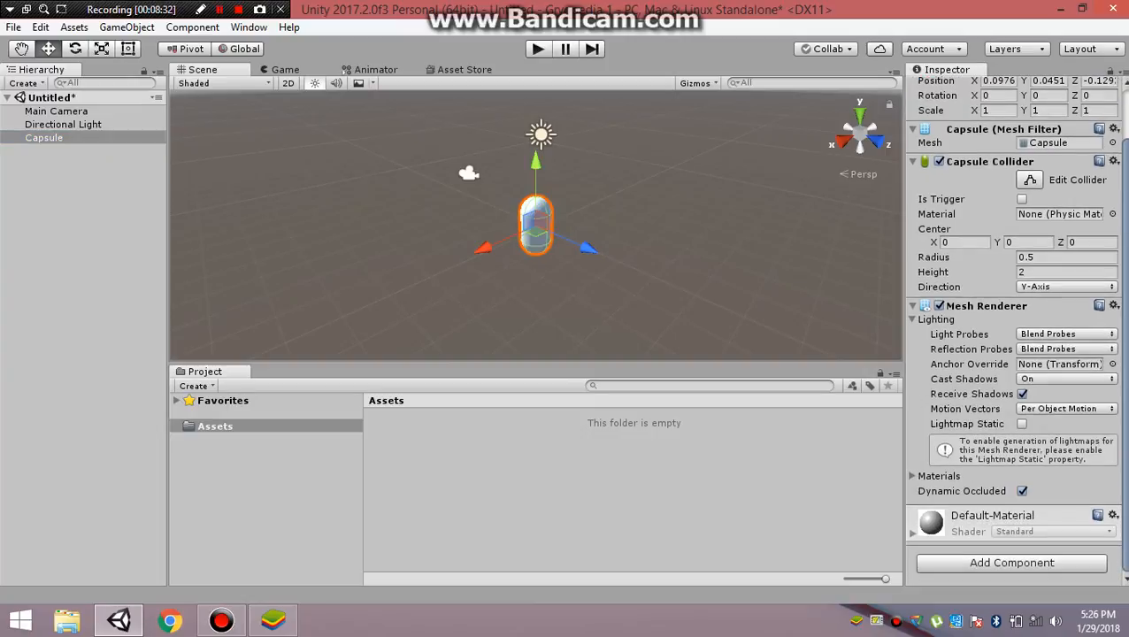
pyautogui.scroll(2, 989, 133)
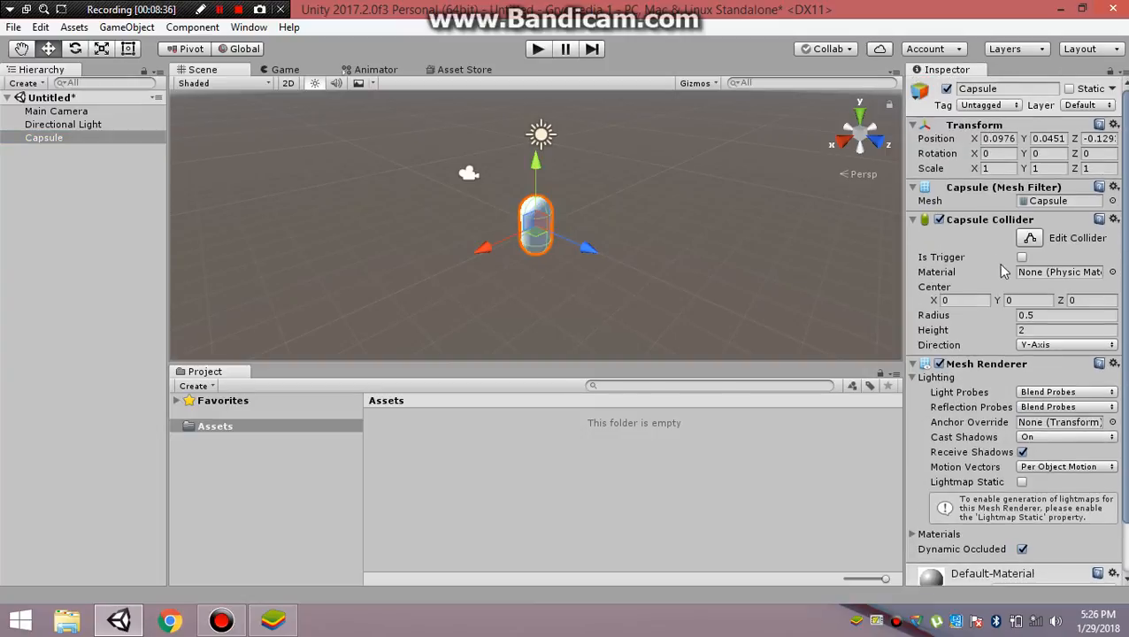
pyautogui.scroll(-3, 1069, 252)
pyautogui.scroll(3, 1059, 221)
pyautogui.scroll(-3, 1023, 234)
pyautogui.scroll(3, 1019, 234)
# Step: Set the capsule's position to 0, 0, 0, move it along the Z axis to about 1.63 and deselect it
pyautogui.click(999, 139)
pyautogui.write('0')
pyautogui.press('Tab')
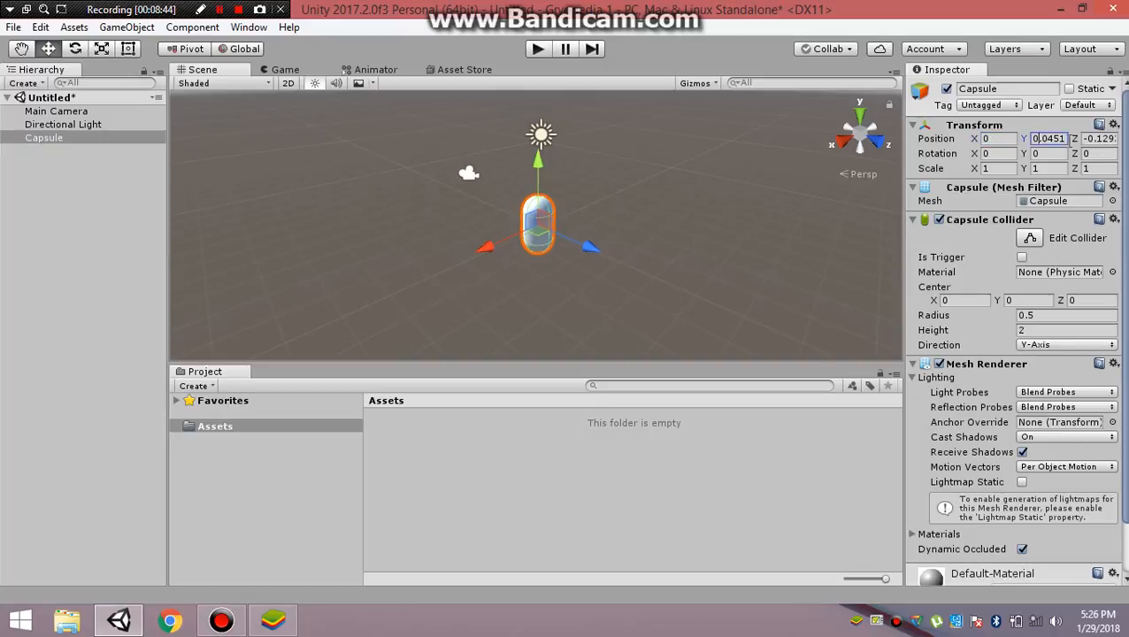
pyautogui.write('0')
pyautogui.press('Tab')
pyautogui.write('0')
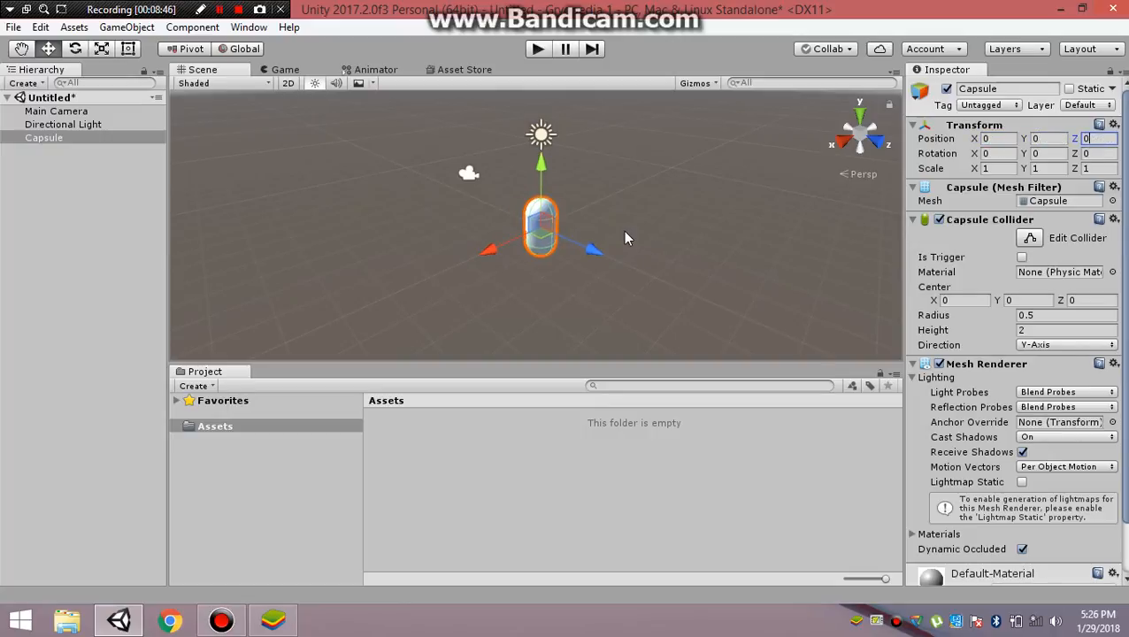
pyautogui.moveTo(591, 246); pyautogui.dragTo(593, 294)
pyautogui.click(594, 288)
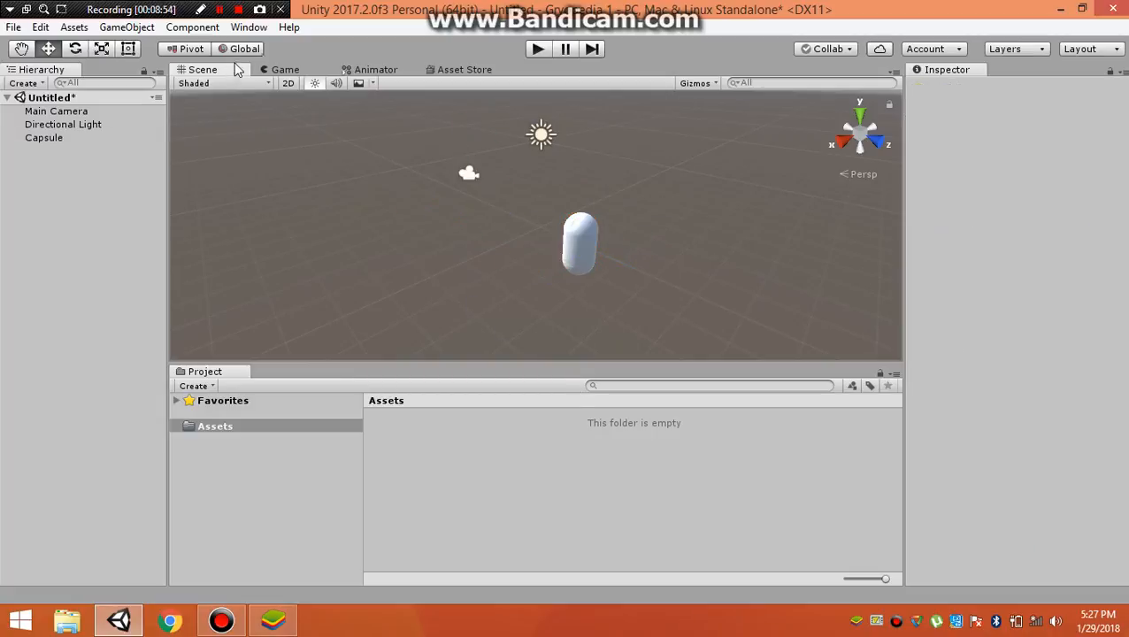
# Step: Review the tab types available for the layout, and inspect the Directional Light and the capsule by selecting each in the Hierarchy
pyautogui.rightClick(192, 75)
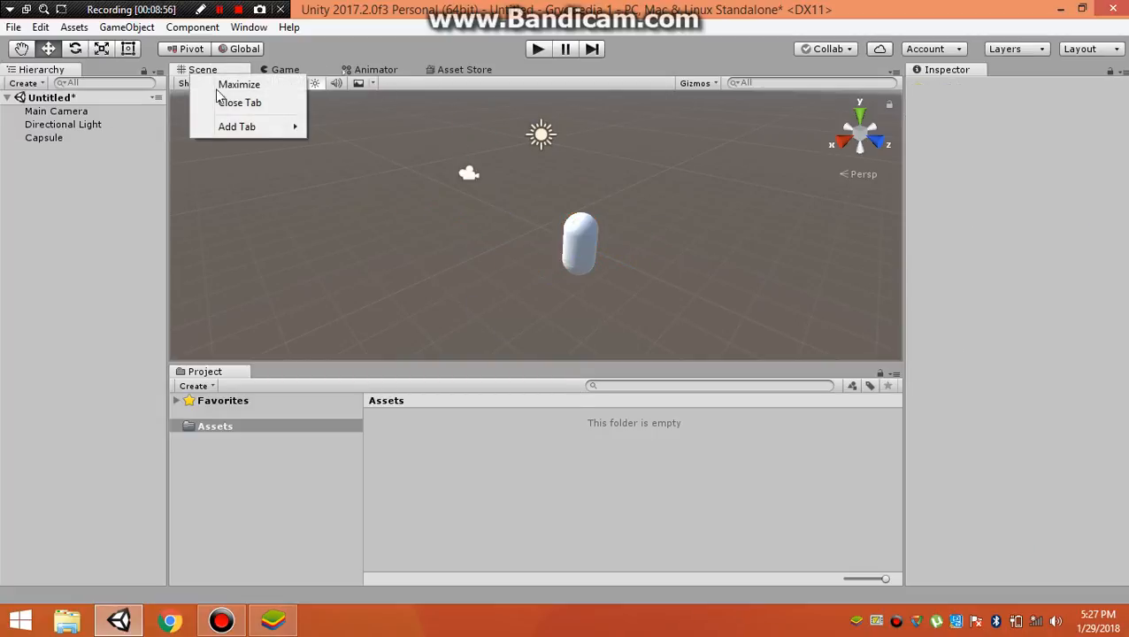
pyautogui.moveTo(270, 127)
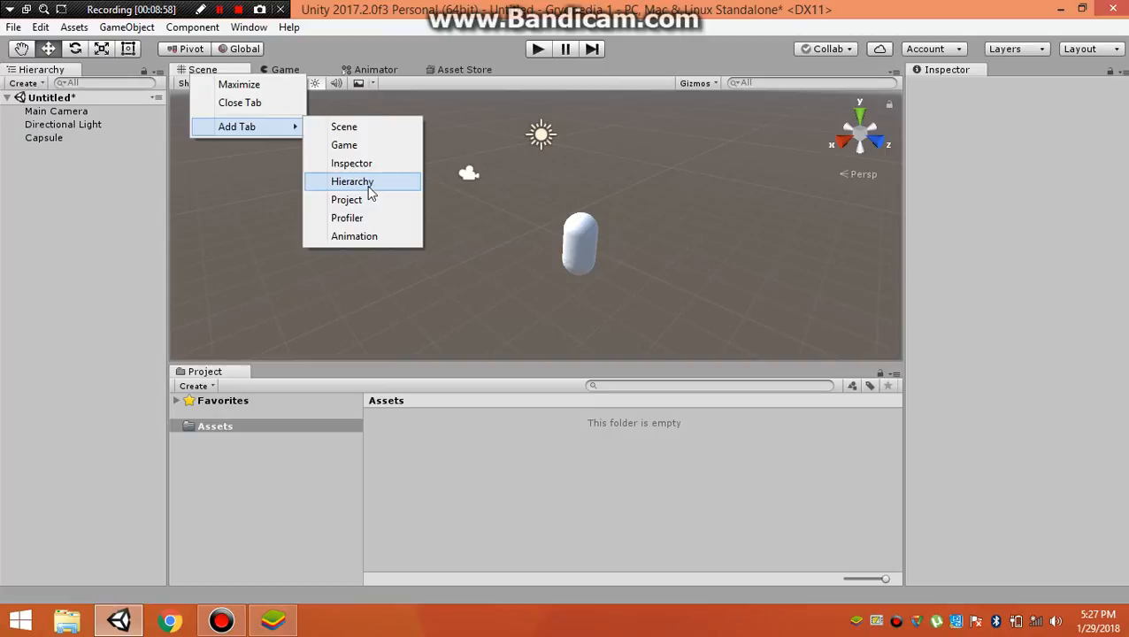
pyautogui.click(87, 115)
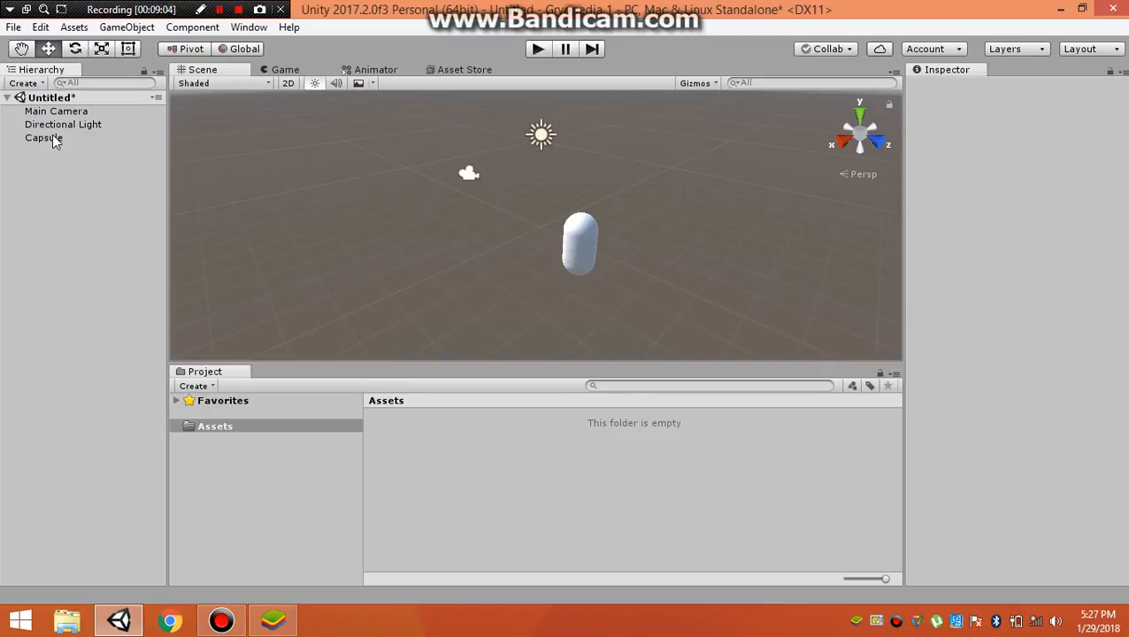
pyautogui.click(52, 137)
pyautogui.rightClick(66, 201)
pyautogui.rightClick(258, 135)
pyautogui.click(93, 126)
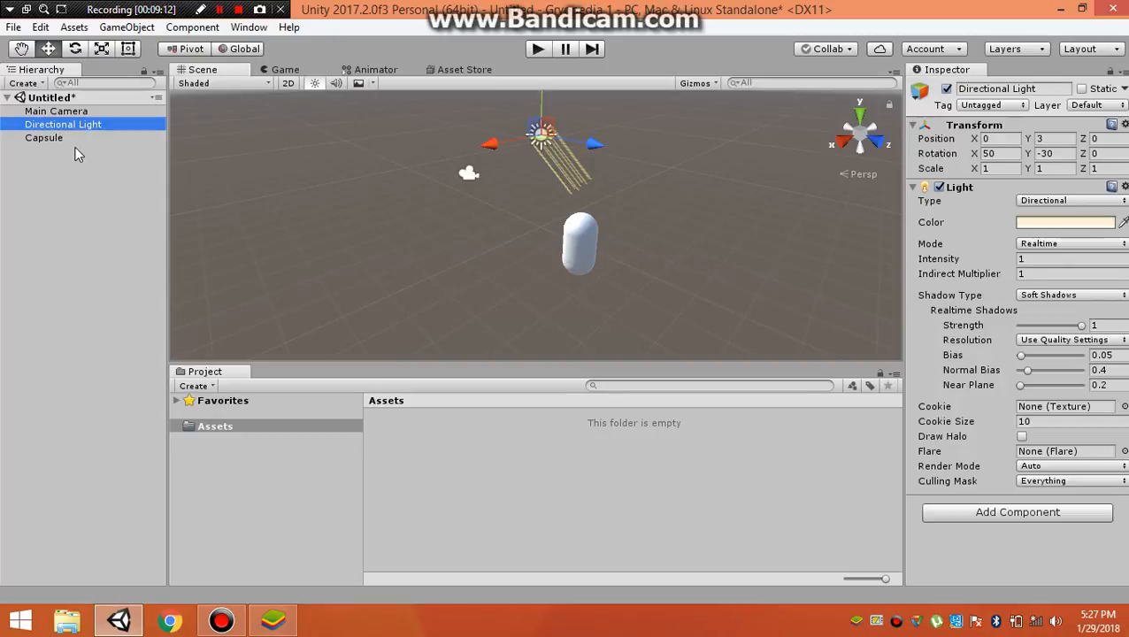
pyautogui.click(78, 150)
pyautogui.click(77, 137)
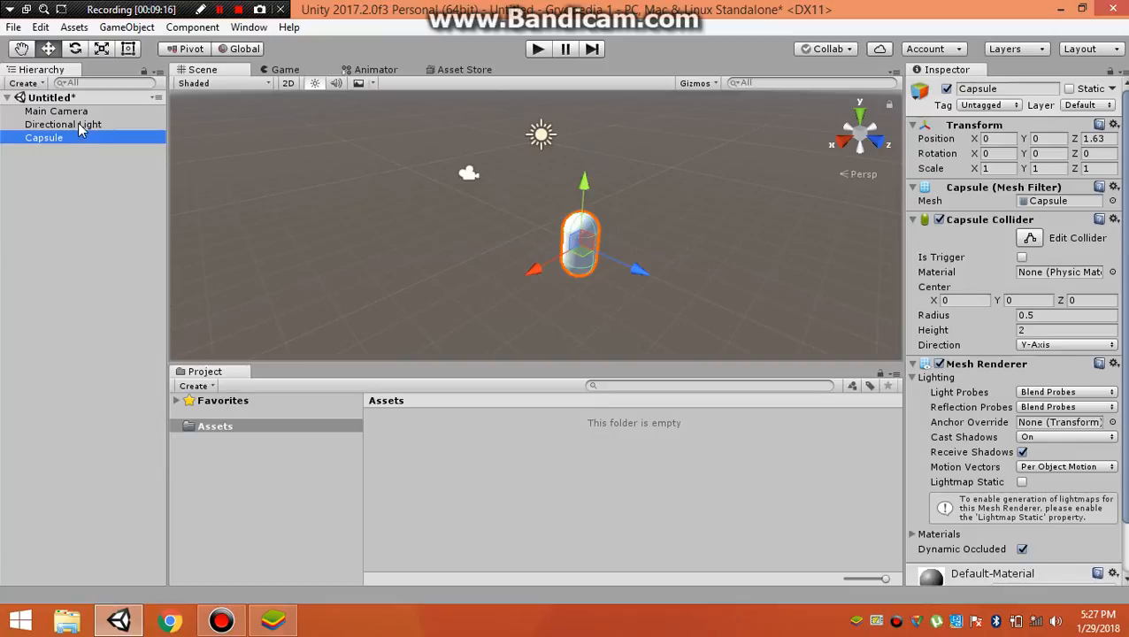
pyautogui.click(107, 160)
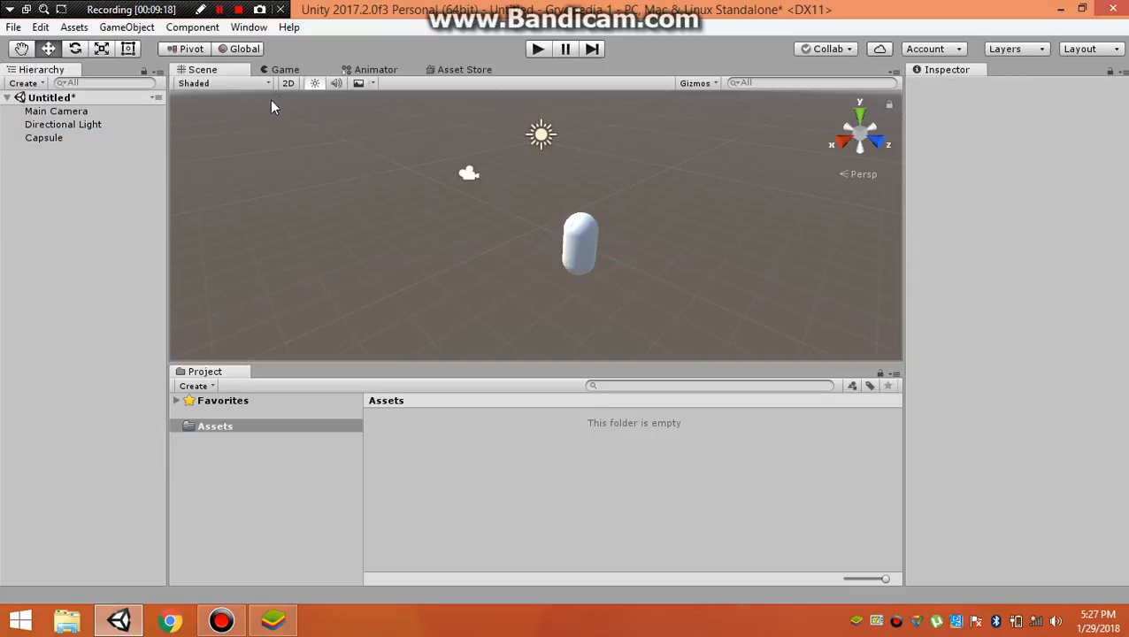
# Step: Show the list of tab types that can be added alongside the Scene view and dismiss it
pyautogui.rightClick(205, 70)
pyautogui.moveTo(270, 119)
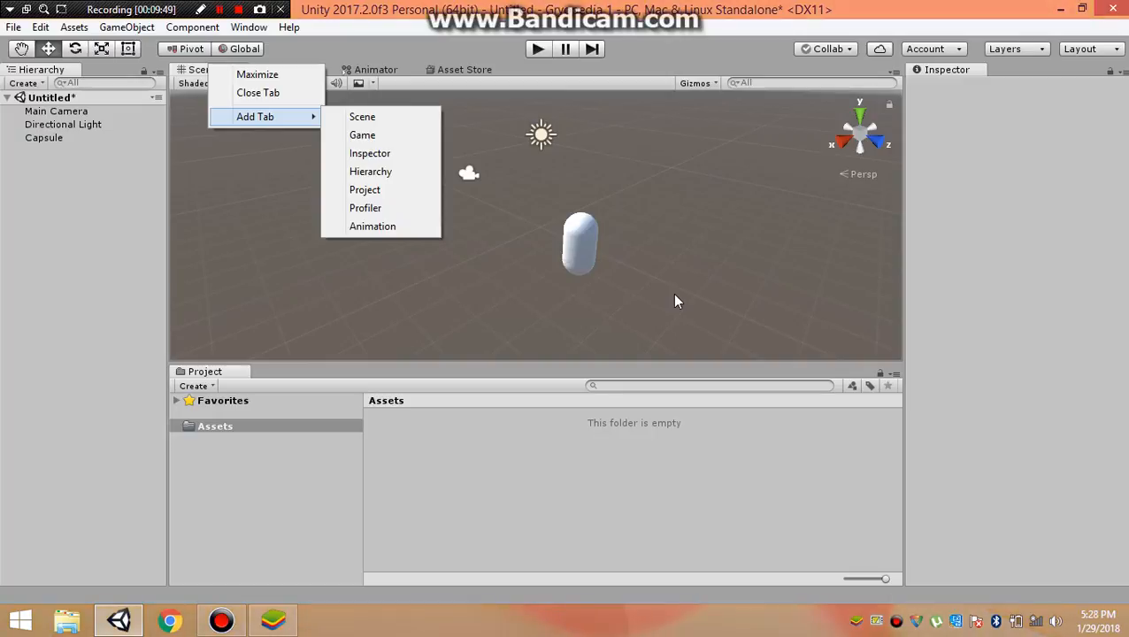
pyautogui.click(578, 159)
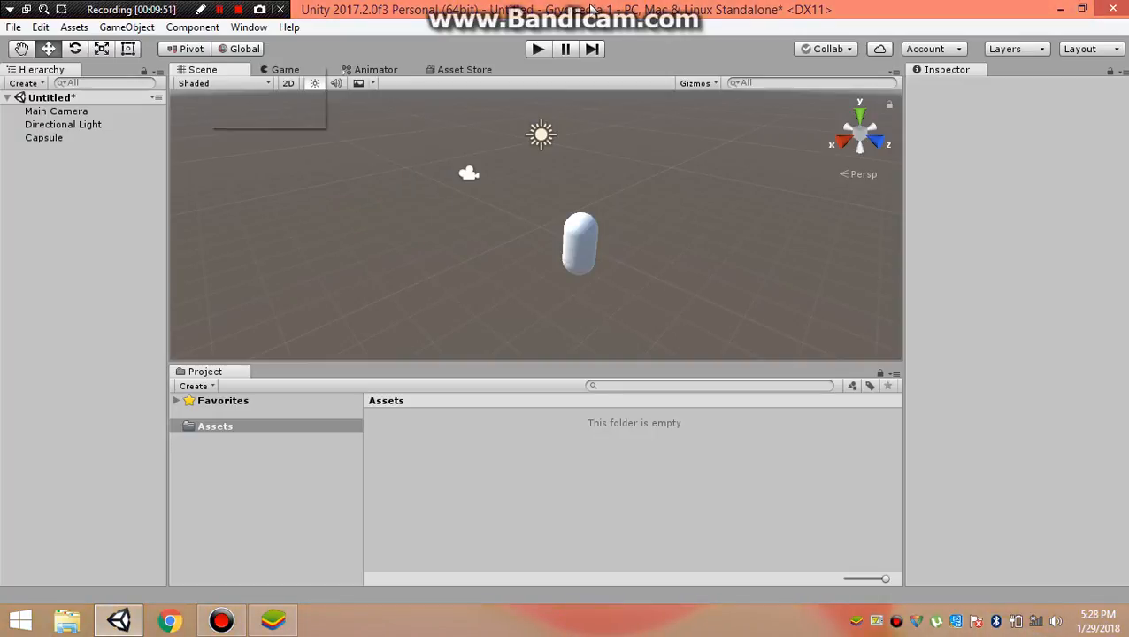
pyautogui.scroll(-1, 671, 155)
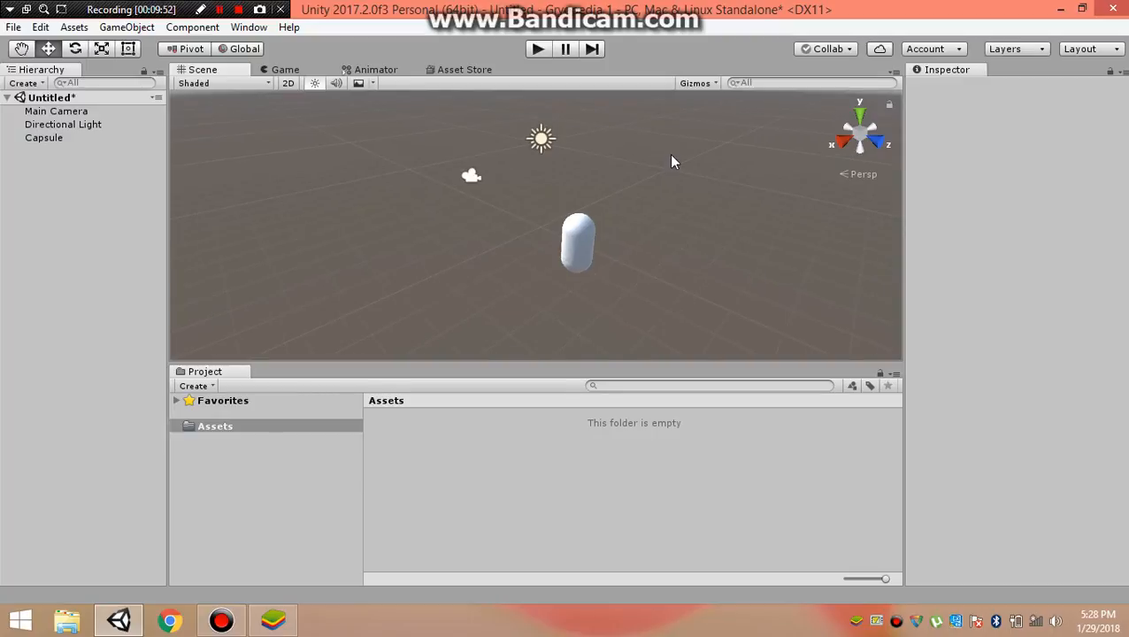
pyautogui.scroll(4, 671, 155)
pyautogui.scroll(-4, 666, 149)
pyautogui.scroll(2, 667, 150)
pyautogui.scroll(3, 668, 153)
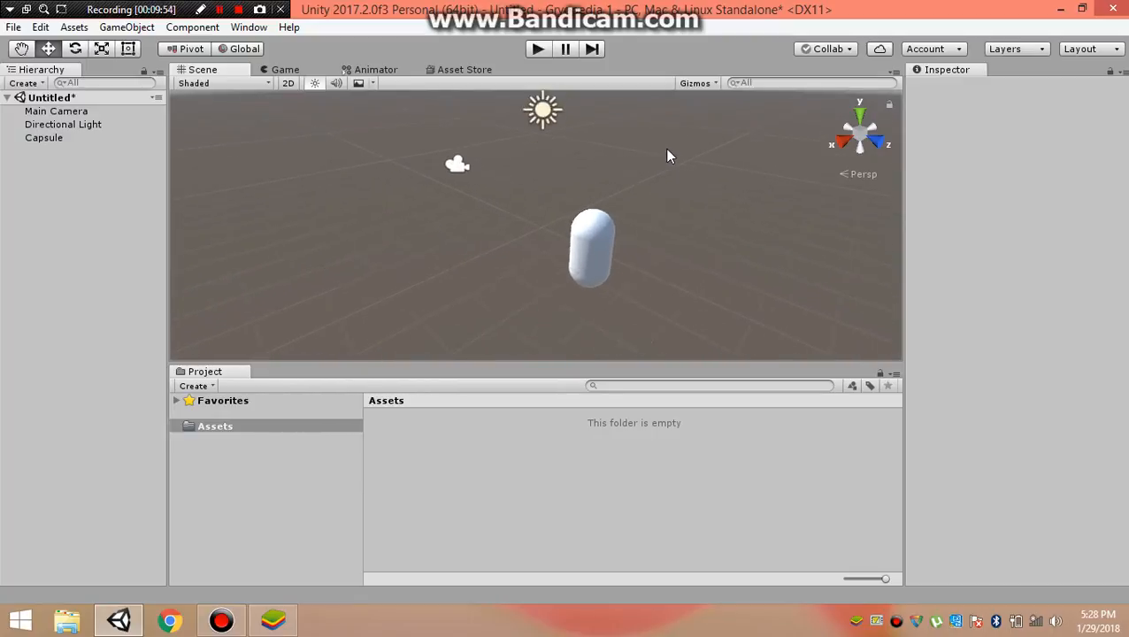
pyautogui.scroll(1, 668, 155)
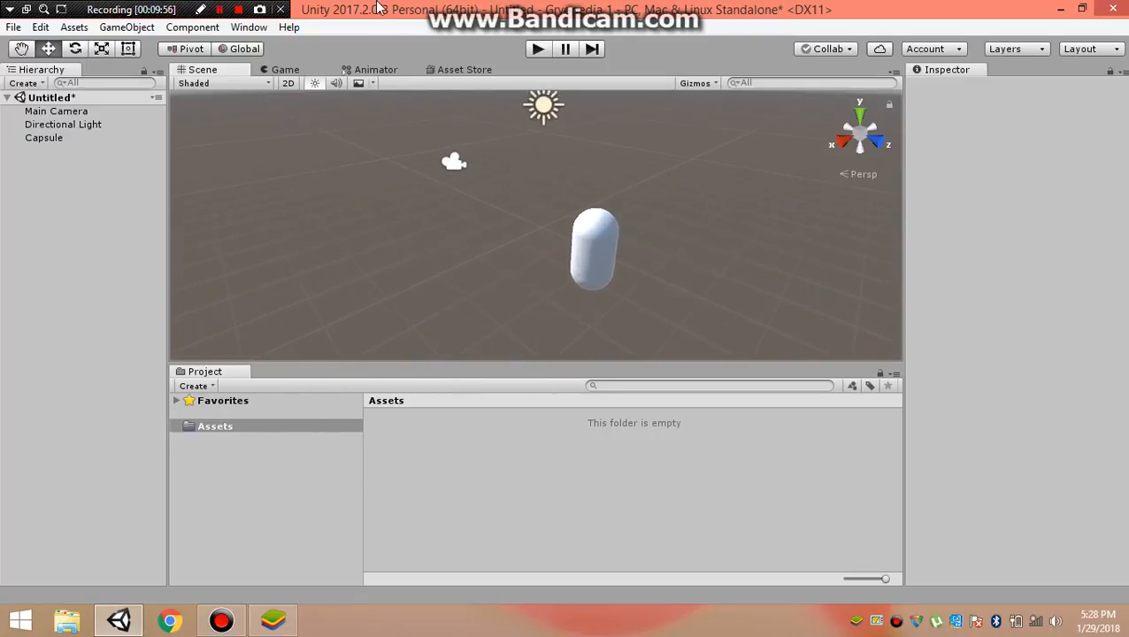